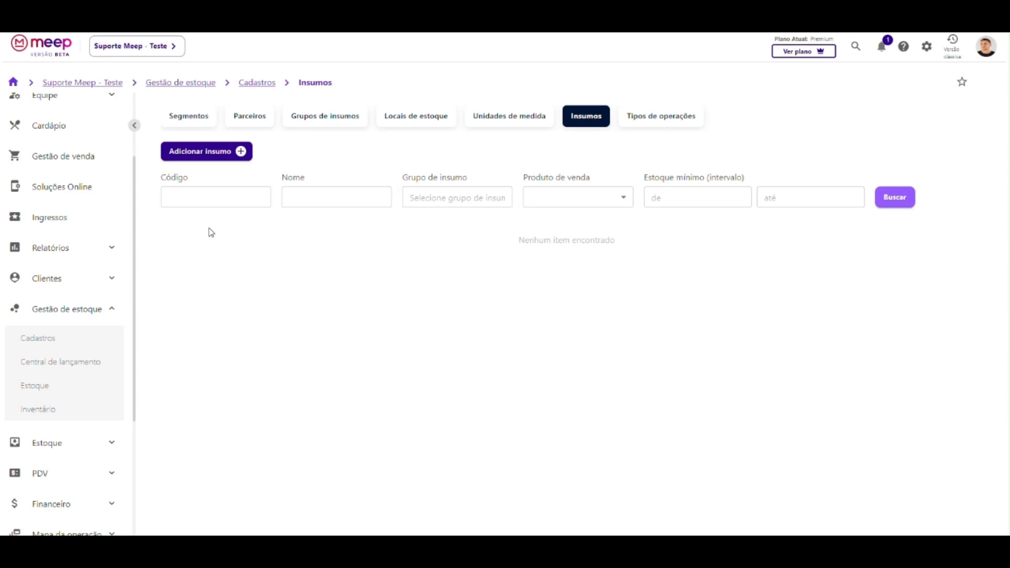
# From the empty Insumos list, start a new supply item with Adicionar insumo.
pyautogui.click(202, 156)
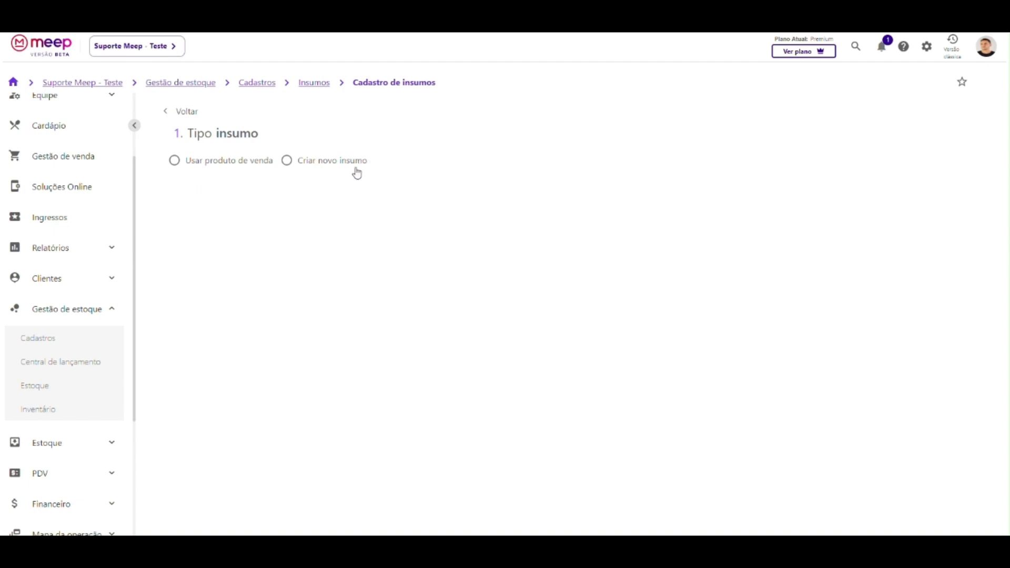
# Choose Usar produto de venda and select the sales product Coca-cola lata.
pyautogui.click(190, 164)
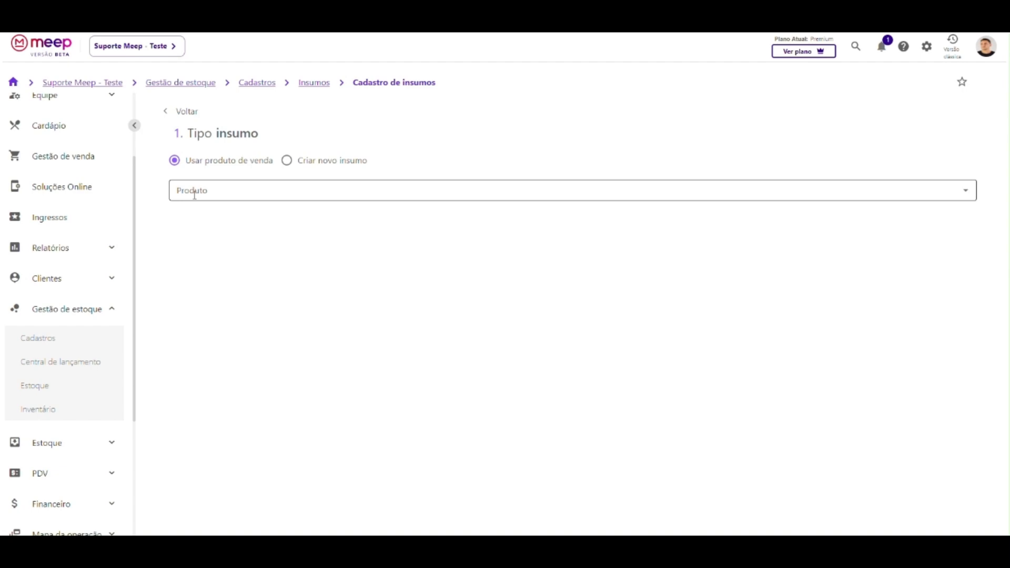
pyautogui.scroll(2, 67, 202)
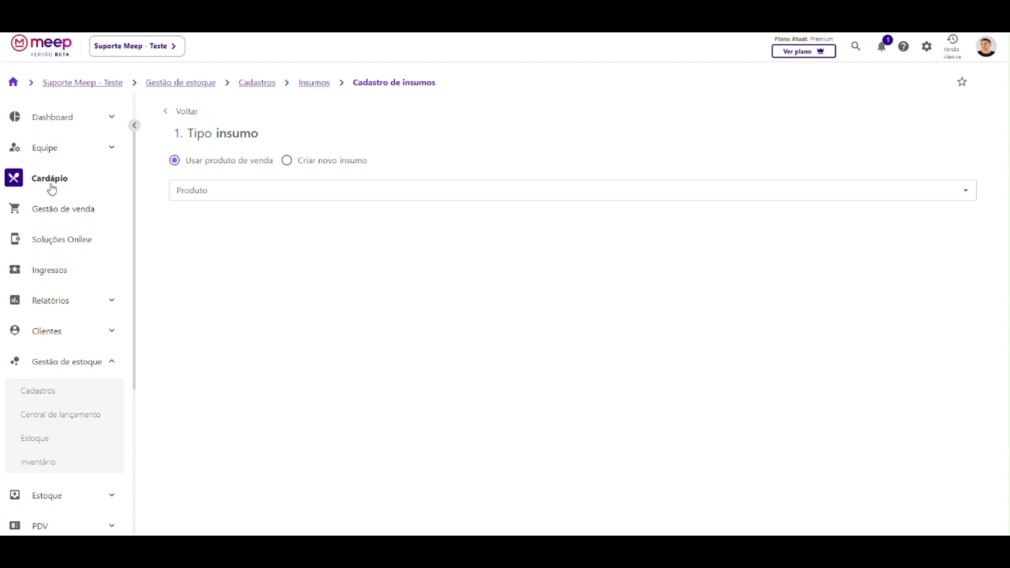
pyautogui.click(230, 186)
pyautogui.write('COCA')
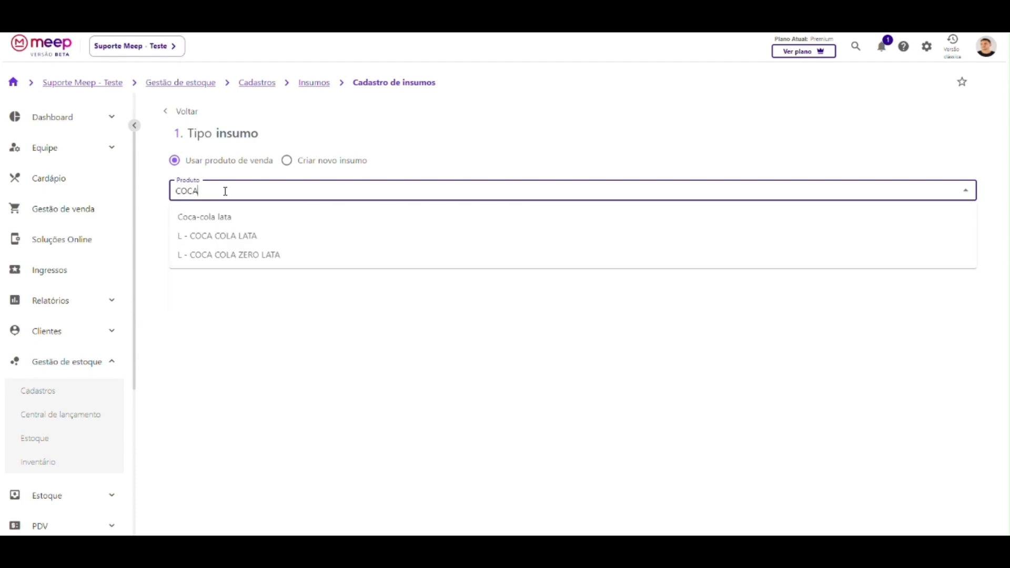
pyautogui.click(198, 217)
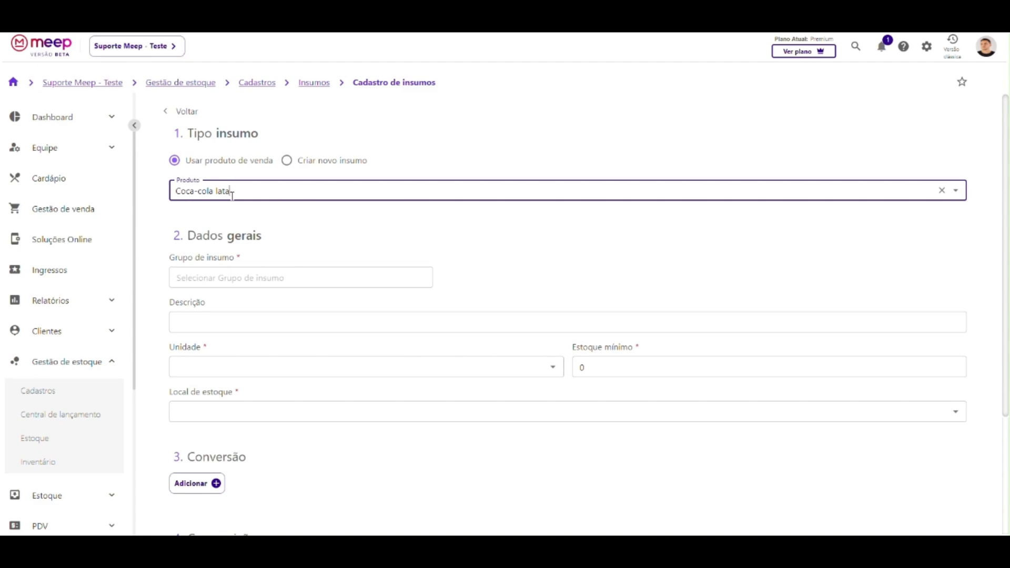
pyautogui.scroll(-2, 307, 320)
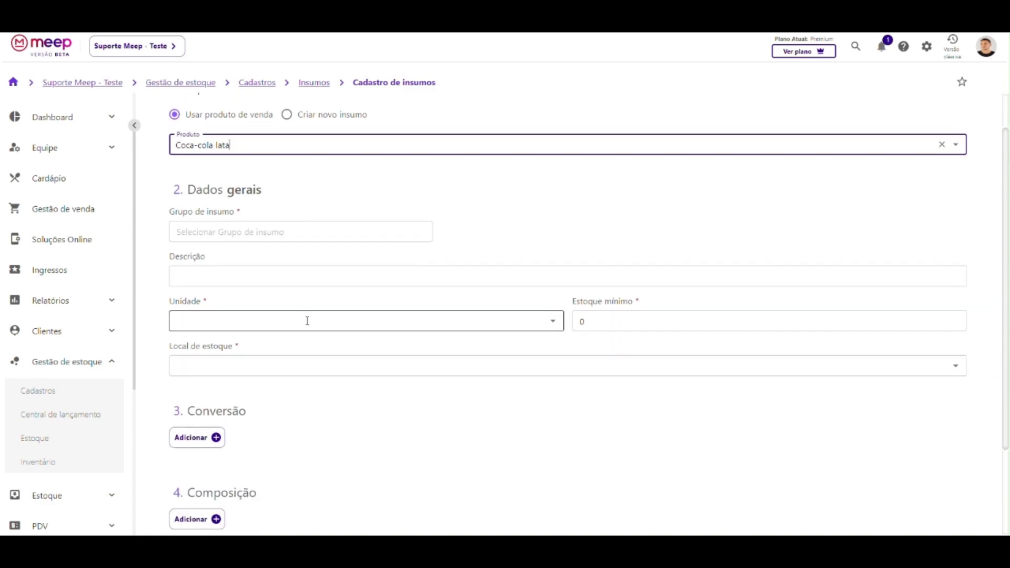
pyautogui.scroll(2, 307, 320)
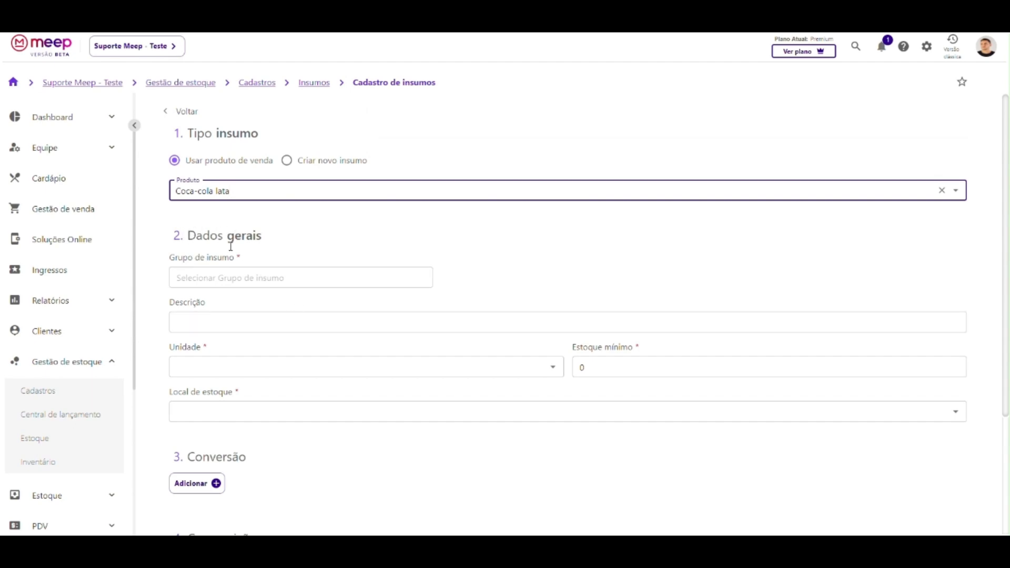
# Set Grupo de insumo to Não alcóolicos under Bebidas, replacing a brief Alimentos choice.
pyautogui.click(216, 279)
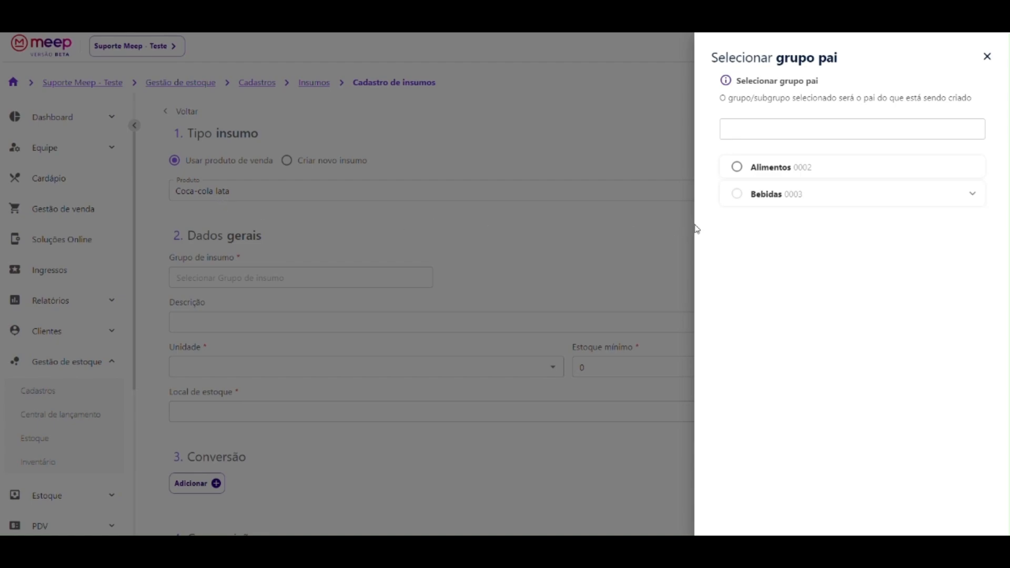
pyautogui.click(975, 195)
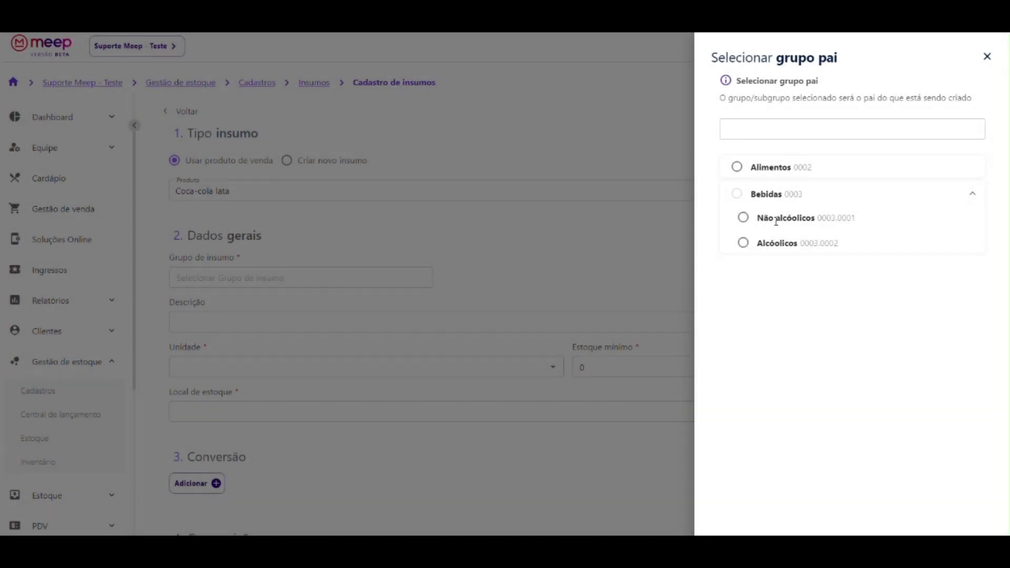
pyautogui.click(973, 194)
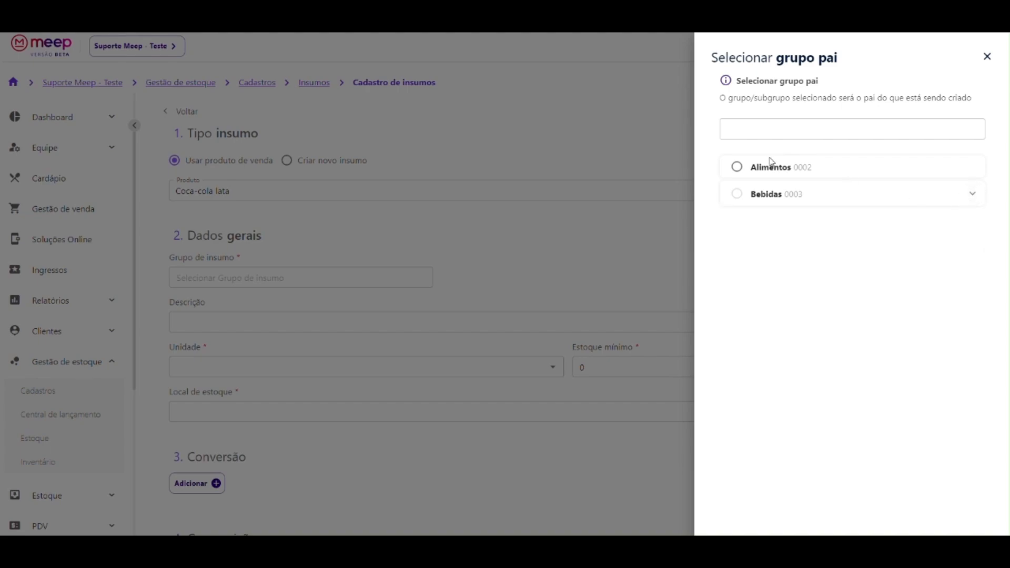
pyautogui.doubleClick(740, 198)
pyautogui.click(975, 196)
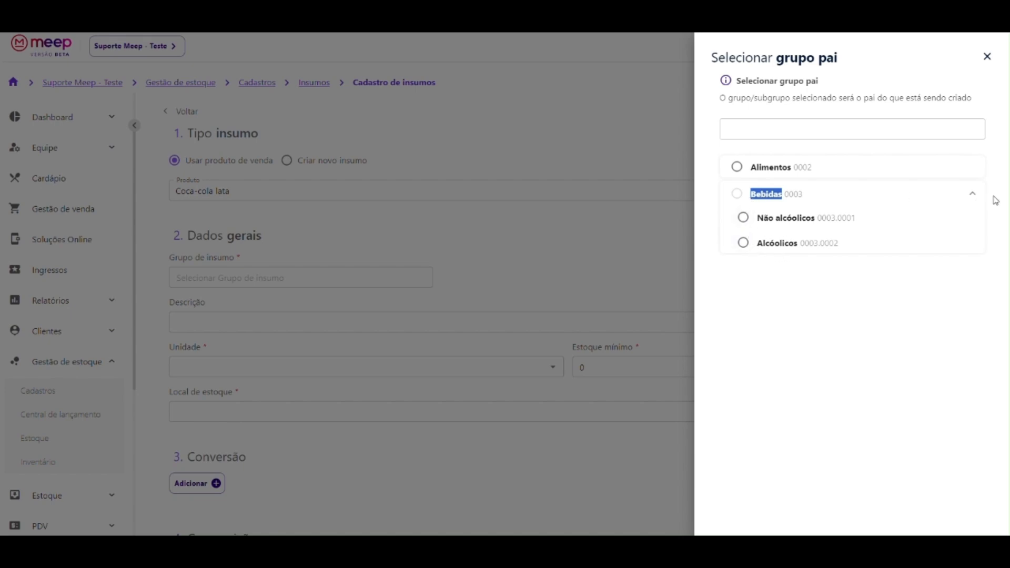
pyautogui.click(972, 194)
pyautogui.click(737, 167)
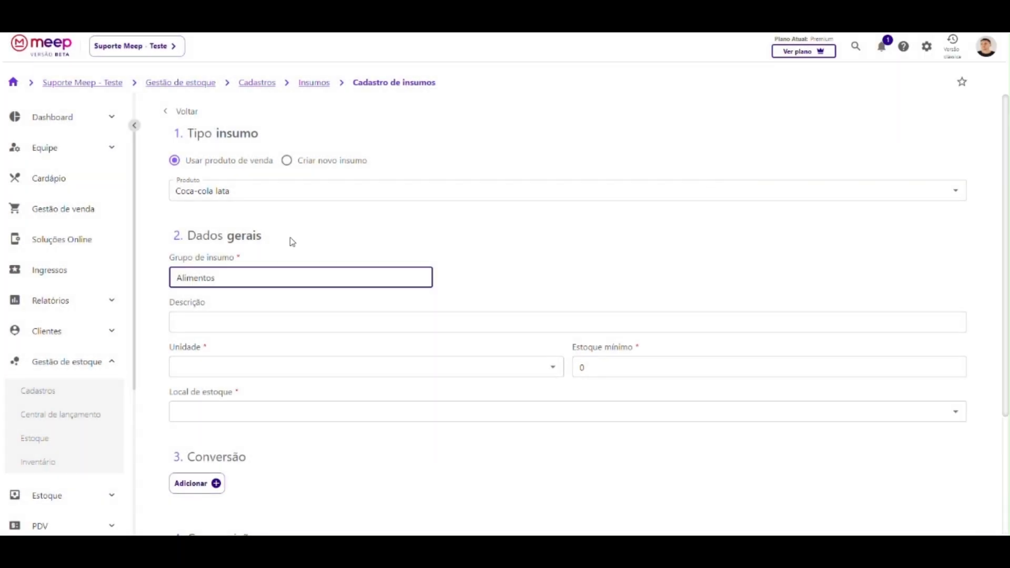
pyautogui.click(242, 280)
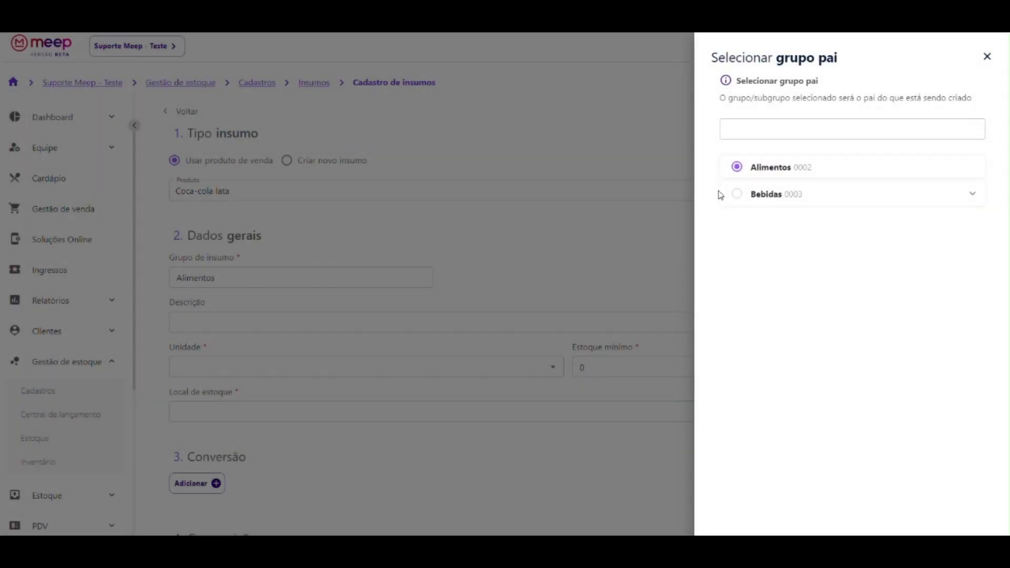
pyautogui.click(972, 194)
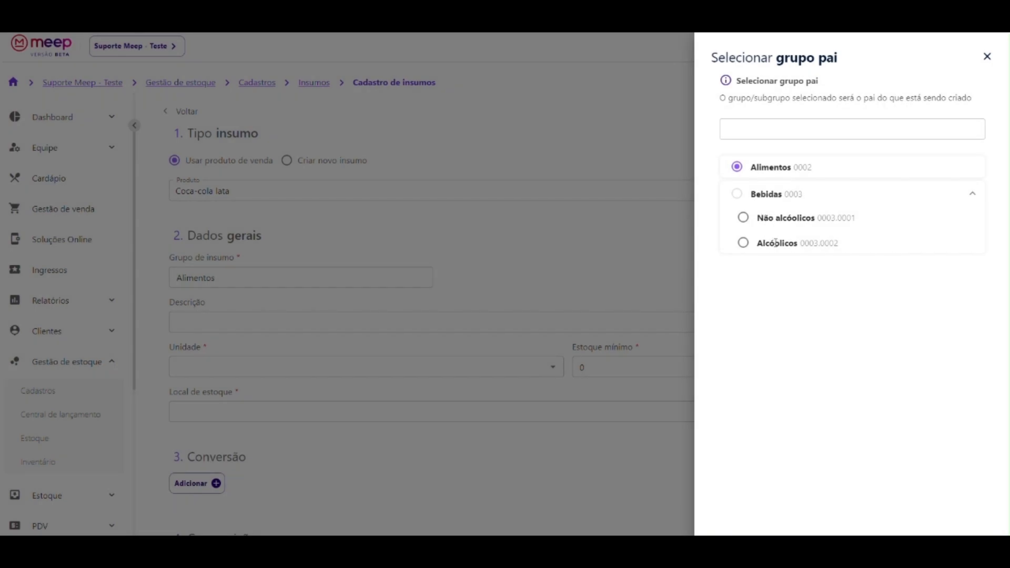
pyautogui.click(742, 220)
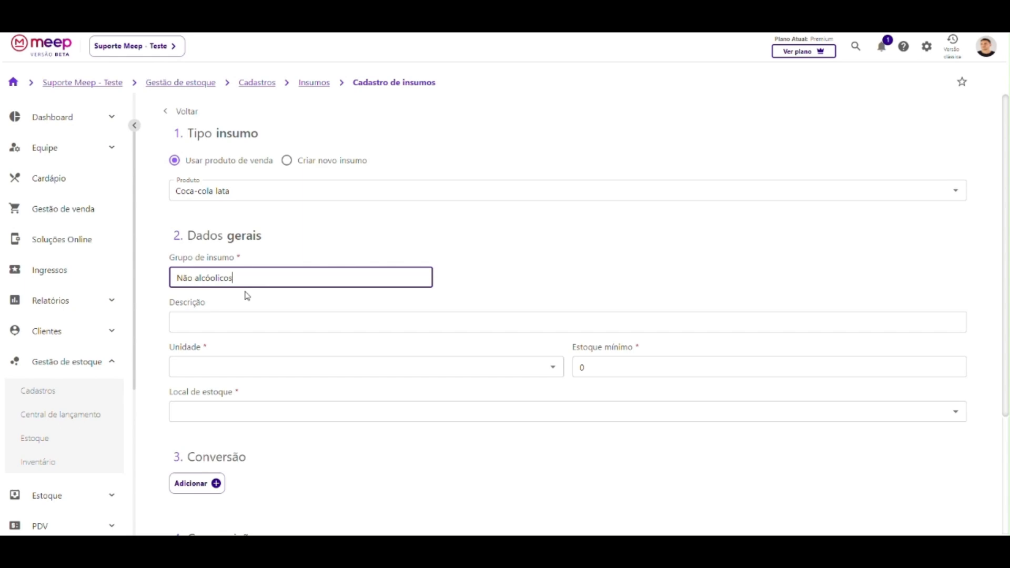
pyautogui.scroll(-1, 232, 292)
# Set Unidade to un, after briefly switching it to fd.
pyautogui.click(204, 270)
pyautogui.click(210, 248)
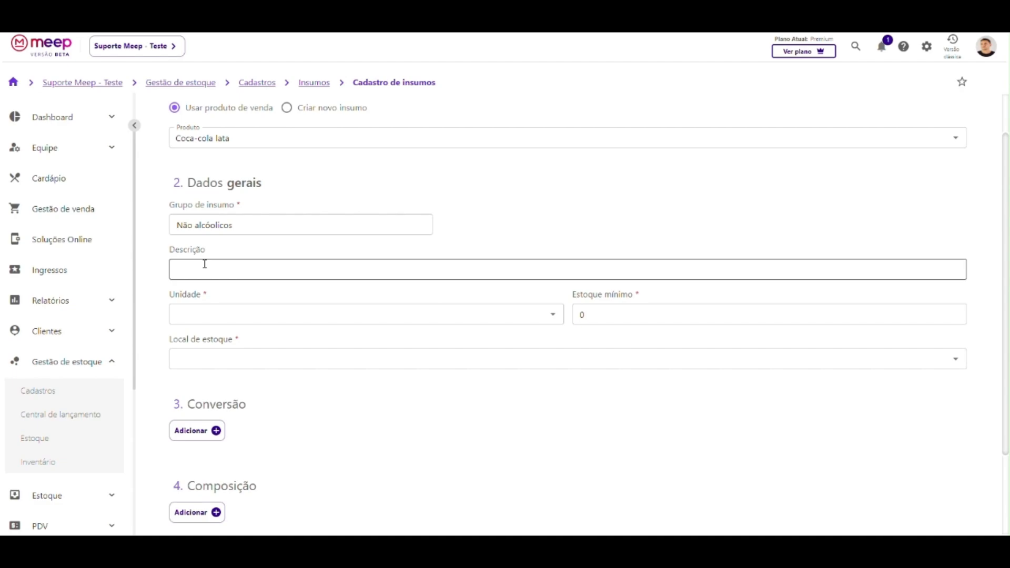
pyautogui.click(206, 312)
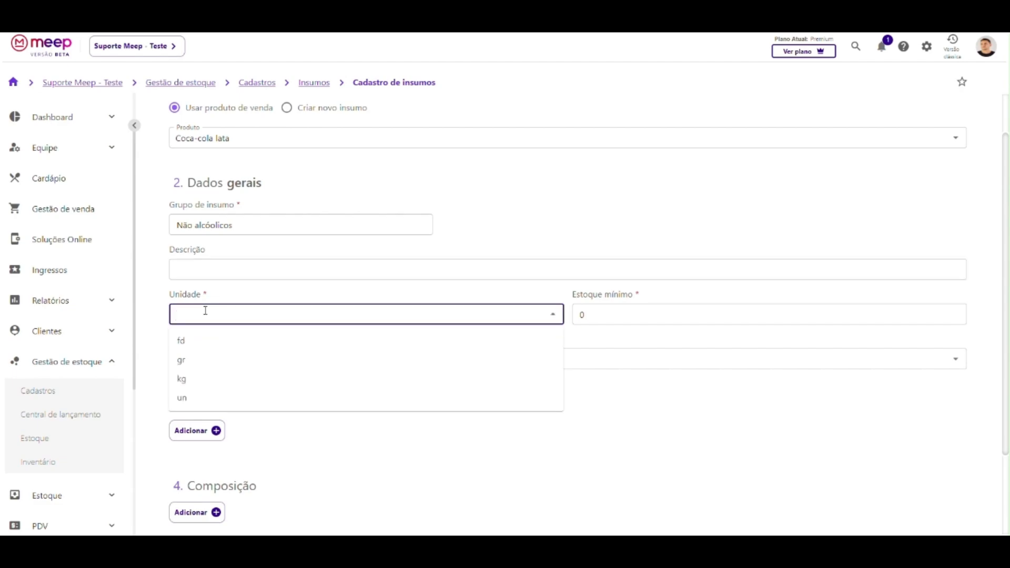
pyautogui.click(188, 399)
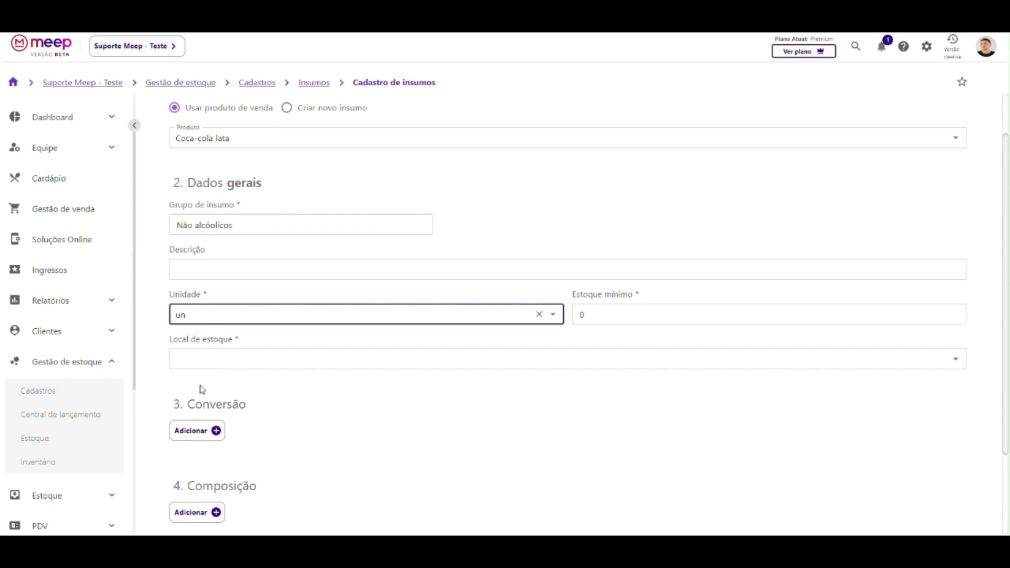
pyautogui.click(553, 315)
pyautogui.click(189, 345)
pyautogui.click(553, 315)
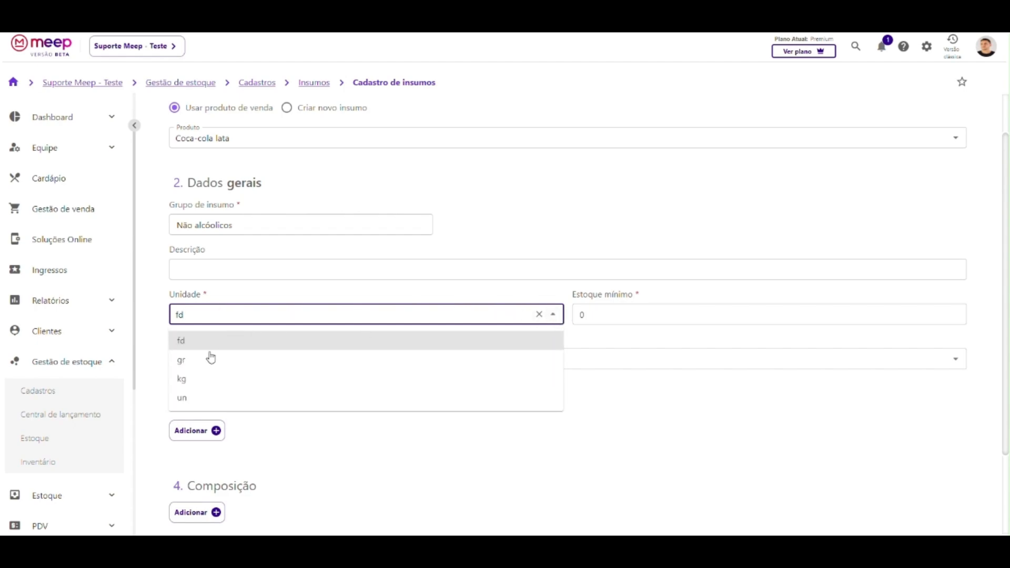
pyautogui.click(181, 400)
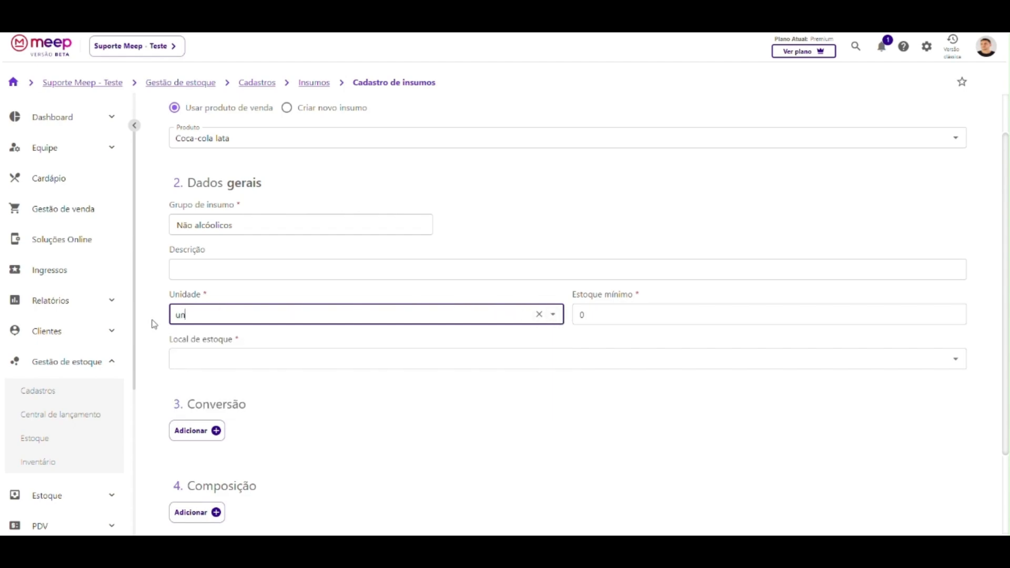
pyautogui.scroll(-1, 153, 323)
pyautogui.click(604, 263)
# Replace the minimum stock of 0 with 150.
pyautogui.doubleClick(604, 262)
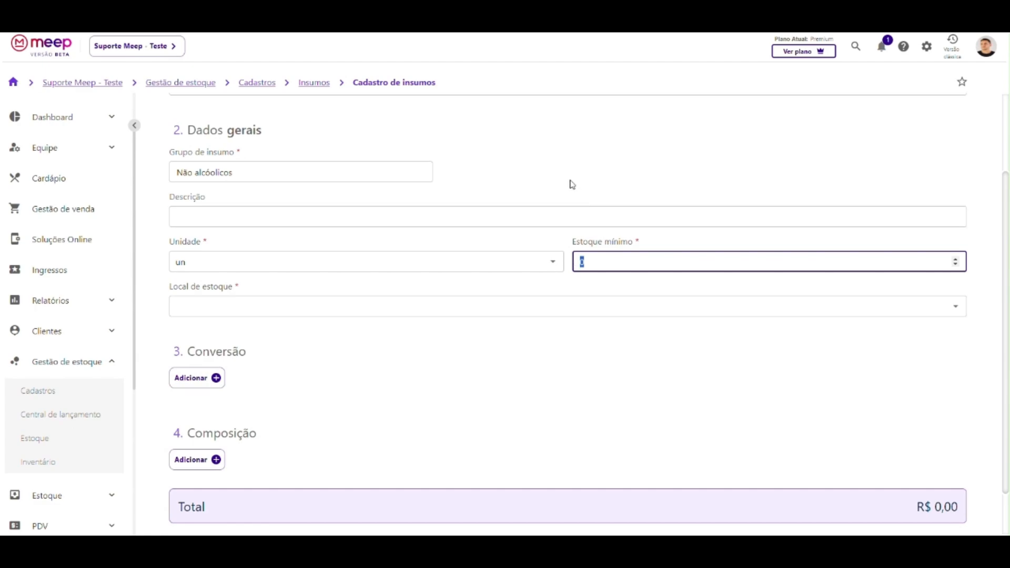
pyautogui.write('150')
pyautogui.moveTo(580, 262); pyautogui.dragTo(599, 265)
pyautogui.click(604, 261)
pyautogui.moveTo(609, 262); pyautogui.dragTo(572, 262)
pyautogui.click(567, 248)
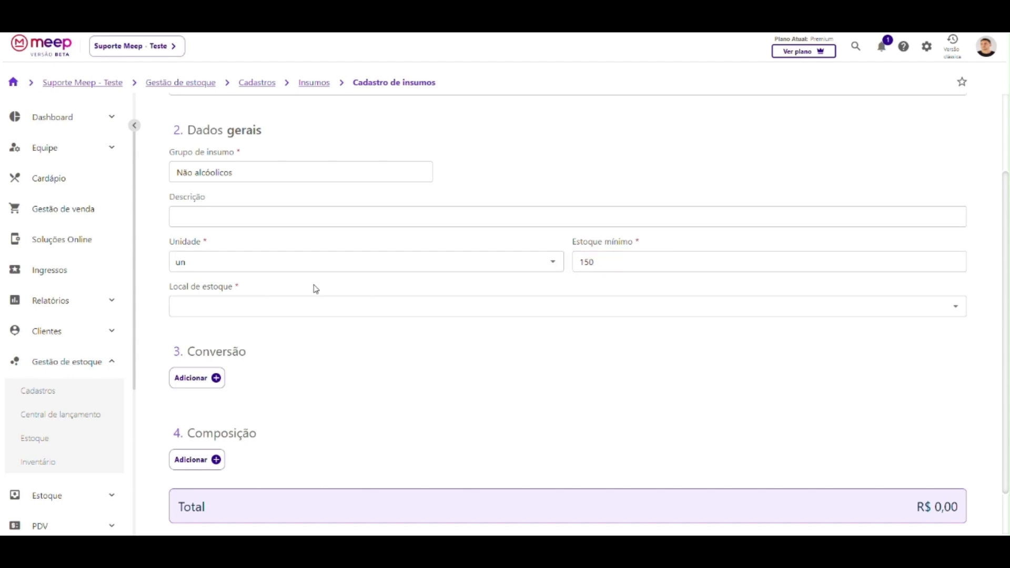
# Set the stock location to Freezer balcão.
pyautogui.click(233, 304)
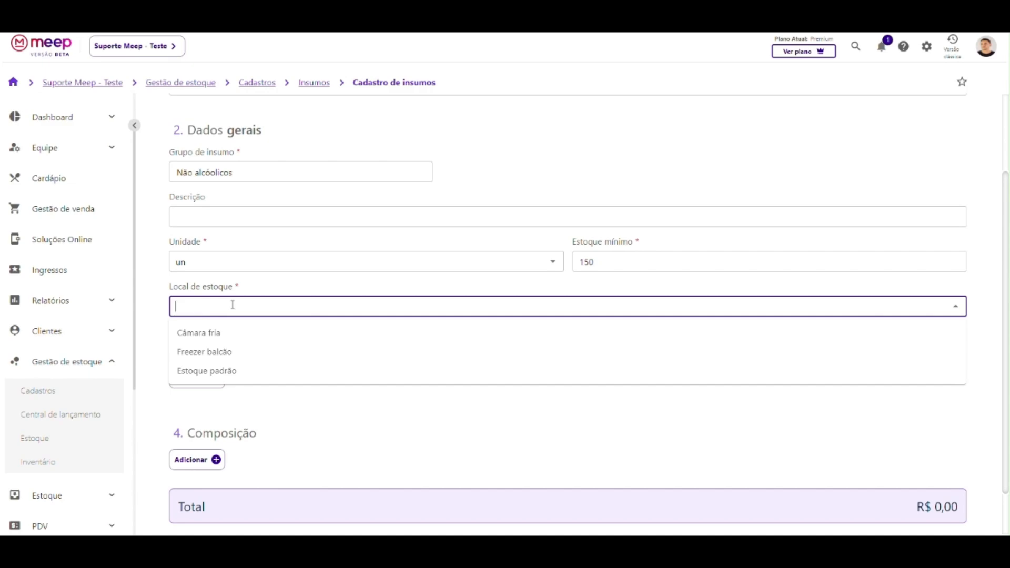
pyautogui.click(211, 353)
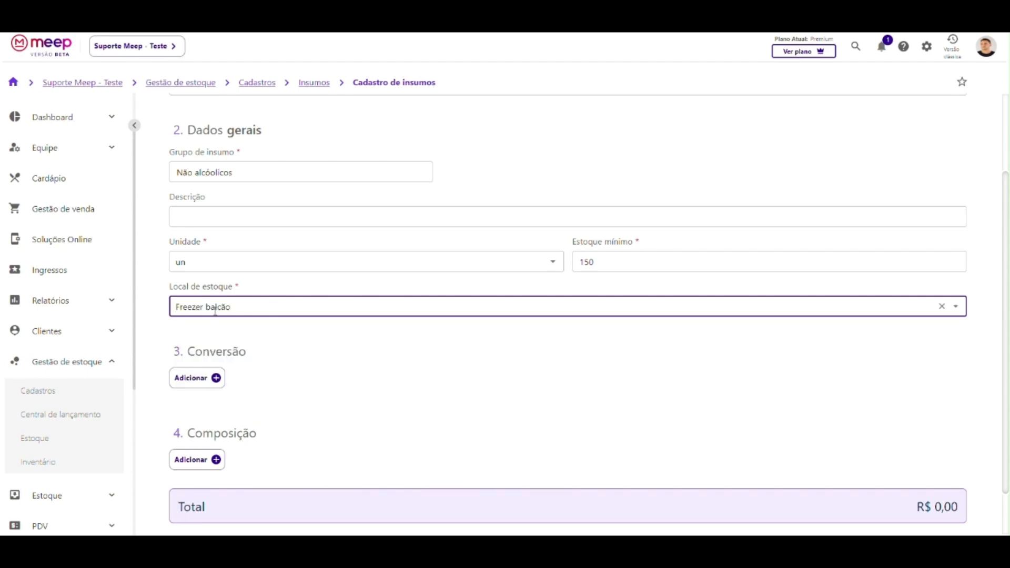
pyautogui.scroll(1, 215, 309)
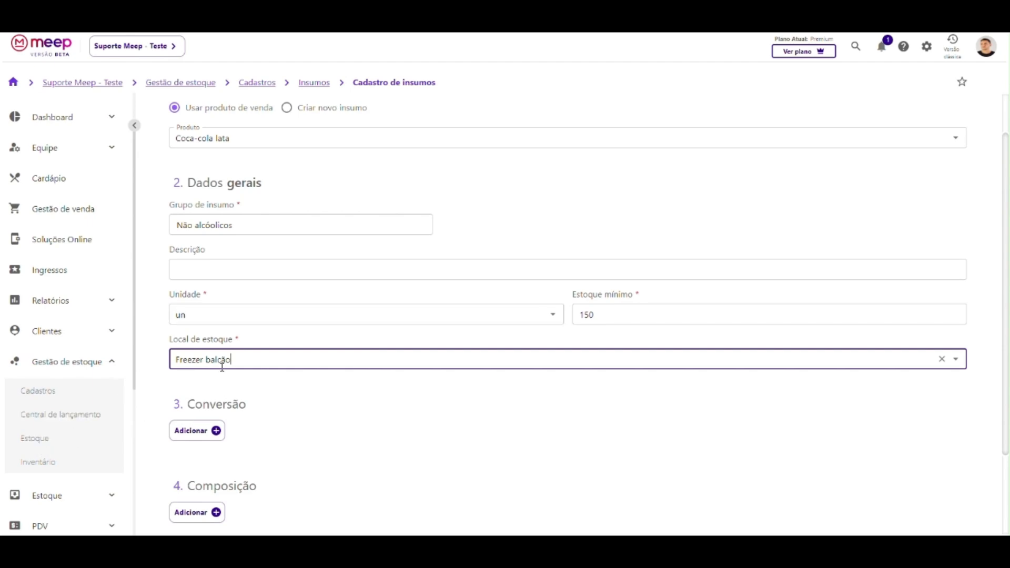
# Add a new row under 3. Conversão.
pyautogui.scroll(-2, 222, 367)
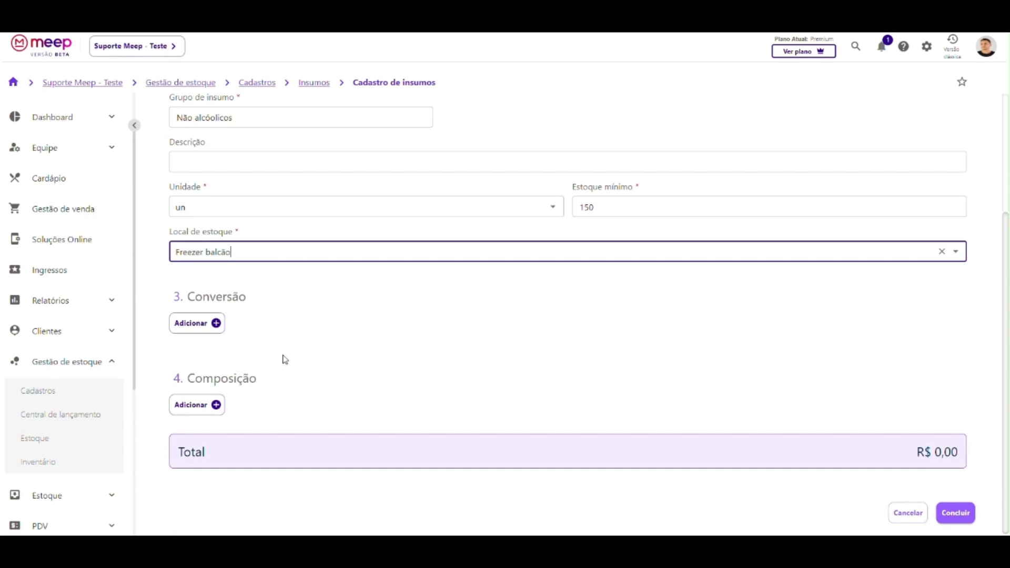
pyautogui.click(185, 328)
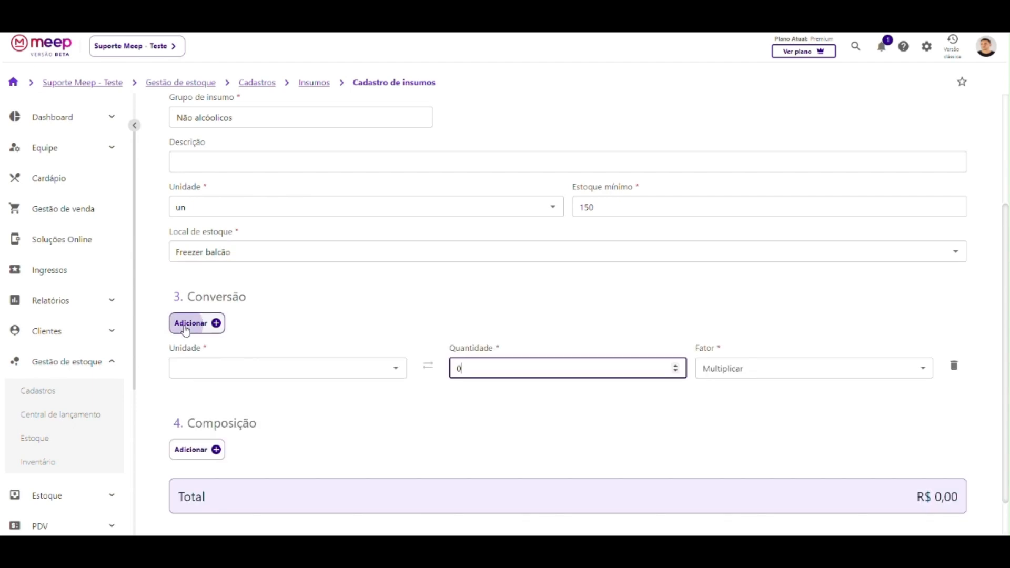
# Pick fd as the unit for the conversion row.
pyautogui.click(253, 370)
pyautogui.click(191, 399)
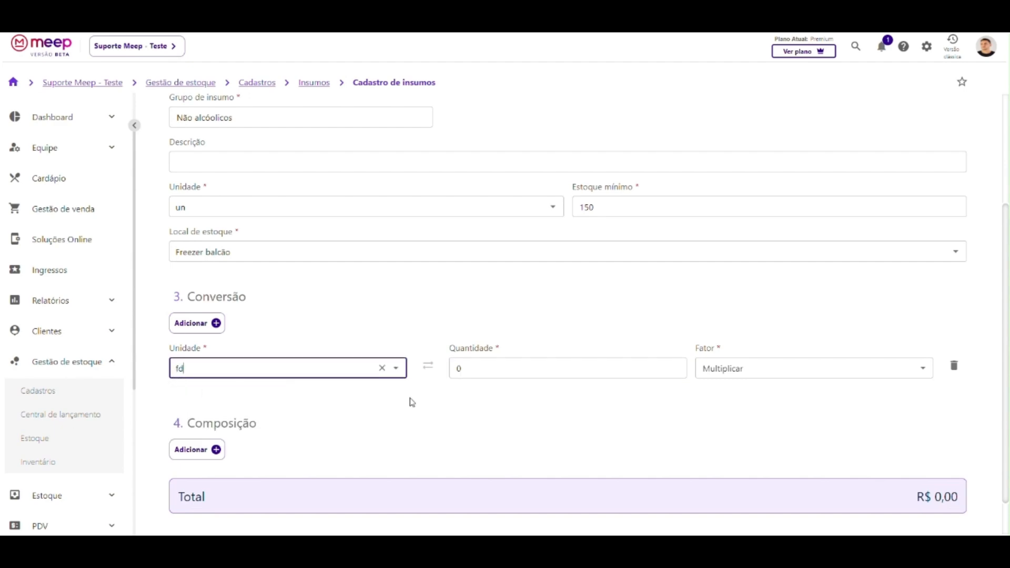
pyautogui.click(475, 371)
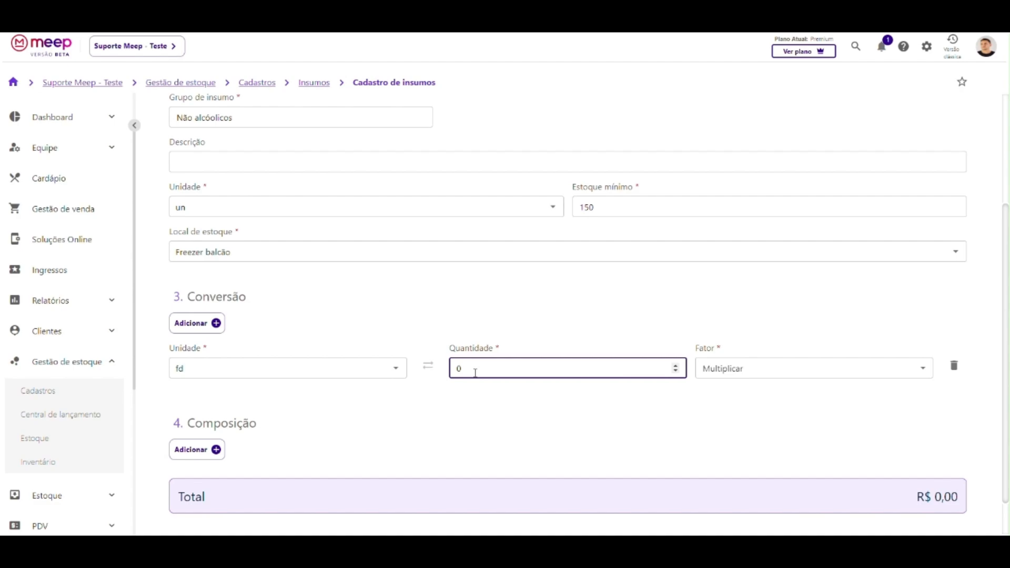
pyautogui.scroll(2, 220, 167)
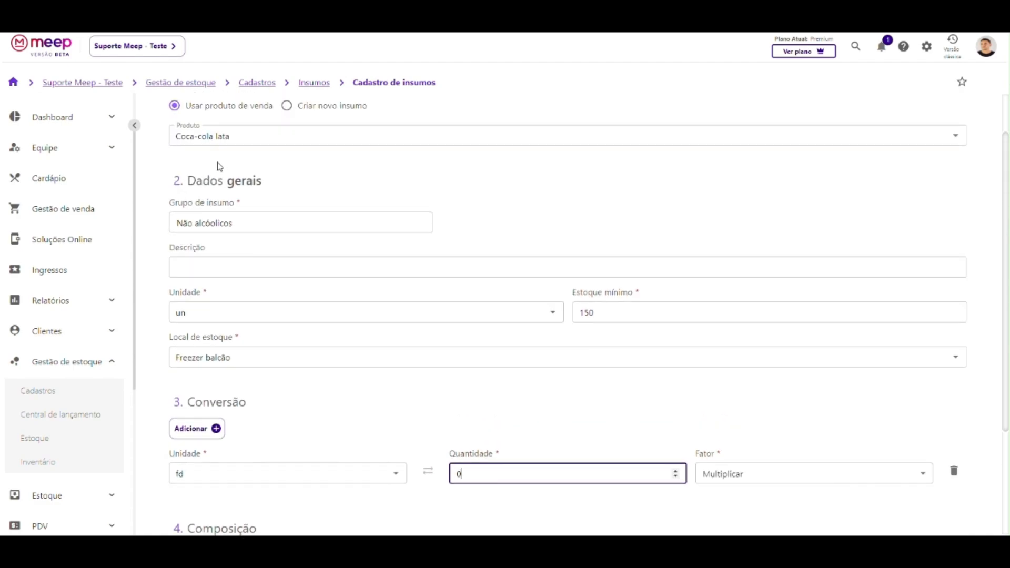
pyautogui.scroll(-3, 173, 175)
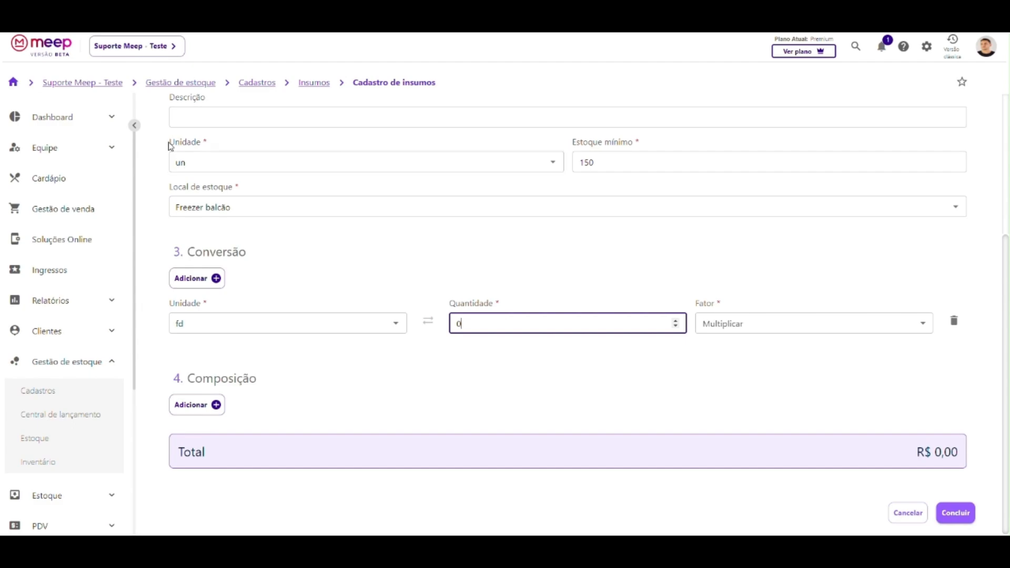
pyautogui.moveTo(170, 141); pyautogui.dragTo(202, 145)
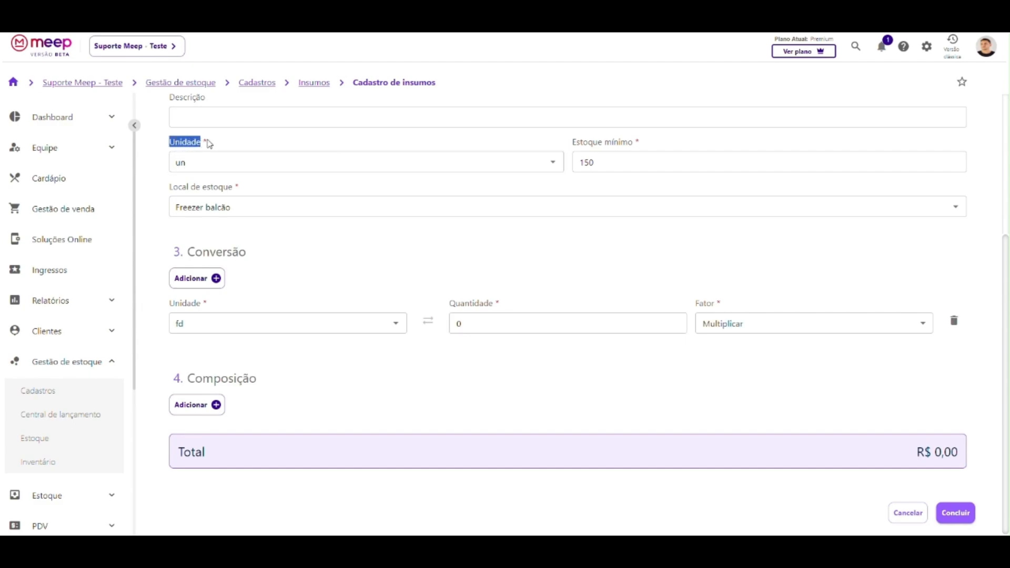
pyautogui.click(212, 149)
pyautogui.scroll(3, 214, 169)
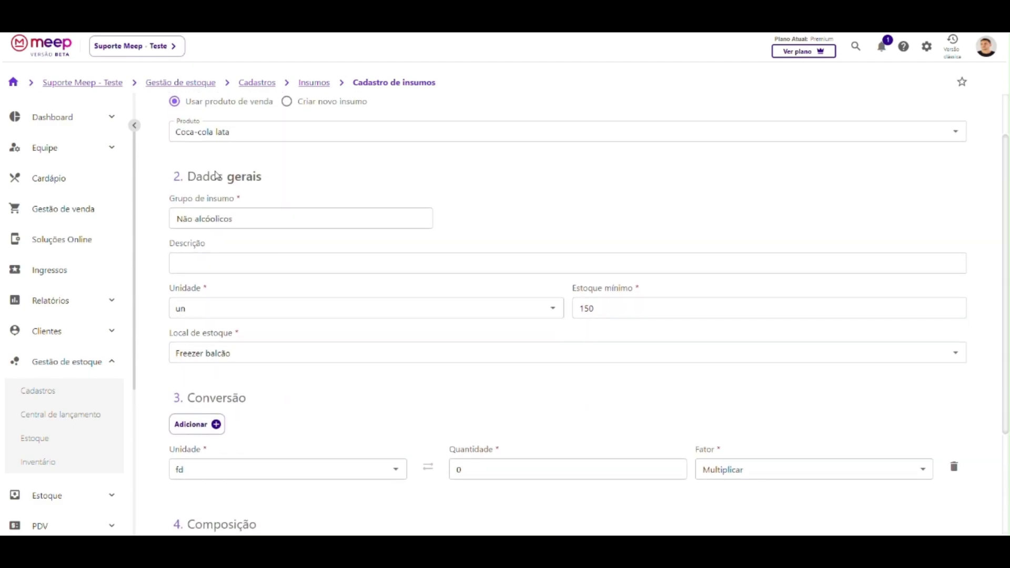
pyautogui.scroll(-3, 205, 316)
pyautogui.scroll(1, 198, 350)
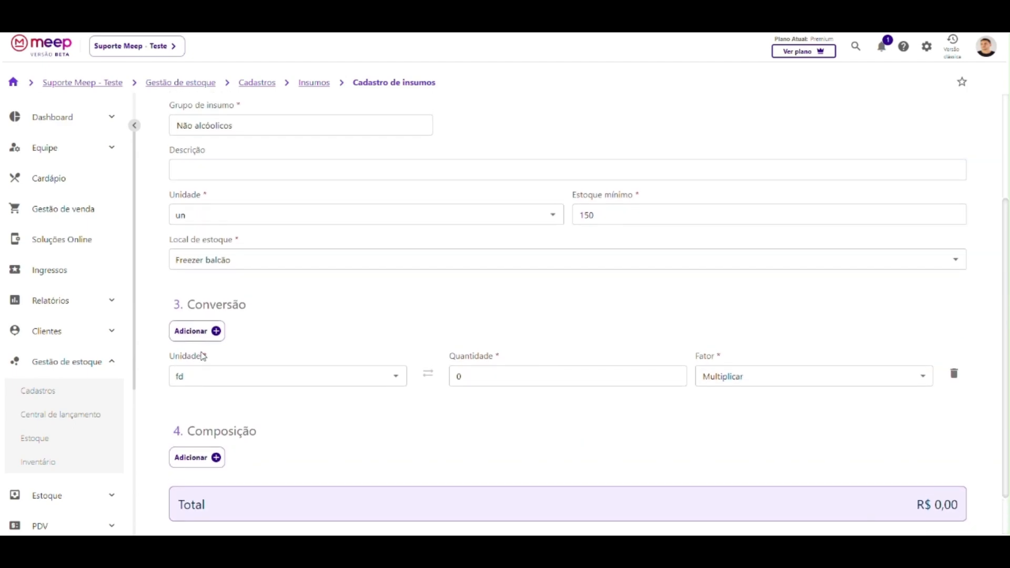
# Enter conversion quantity 12 with the factor Multiplicar.
pyautogui.click(199, 381)
pyautogui.click(475, 382)
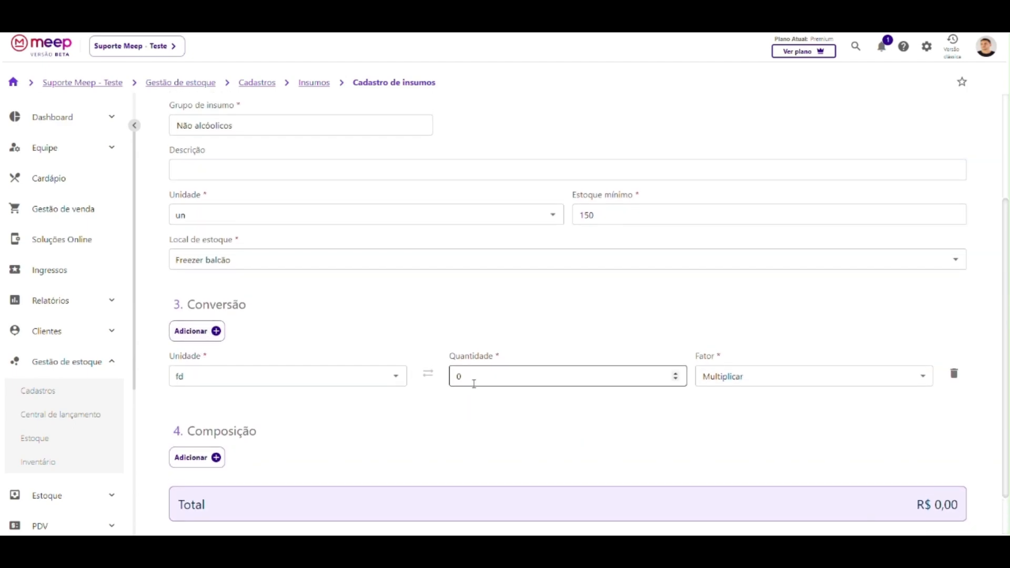
pyautogui.write('12')
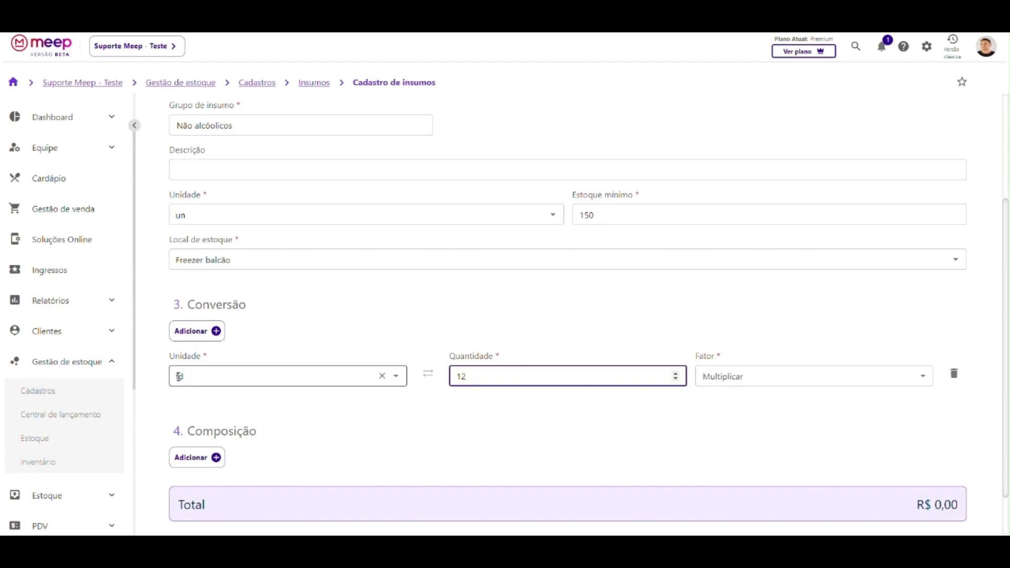
pyautogui.click(729, 374)
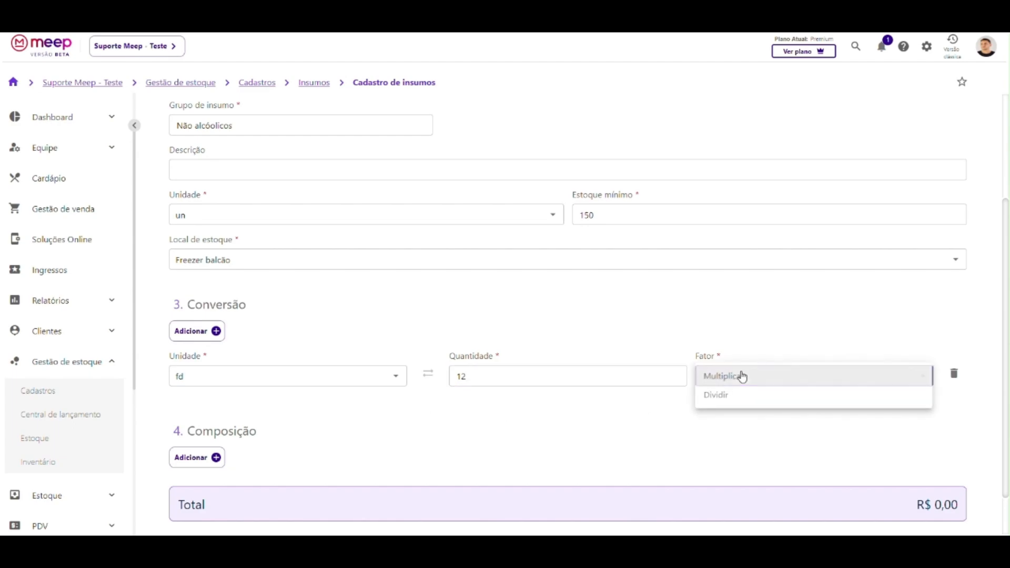
pyautogui.click(722, 339)
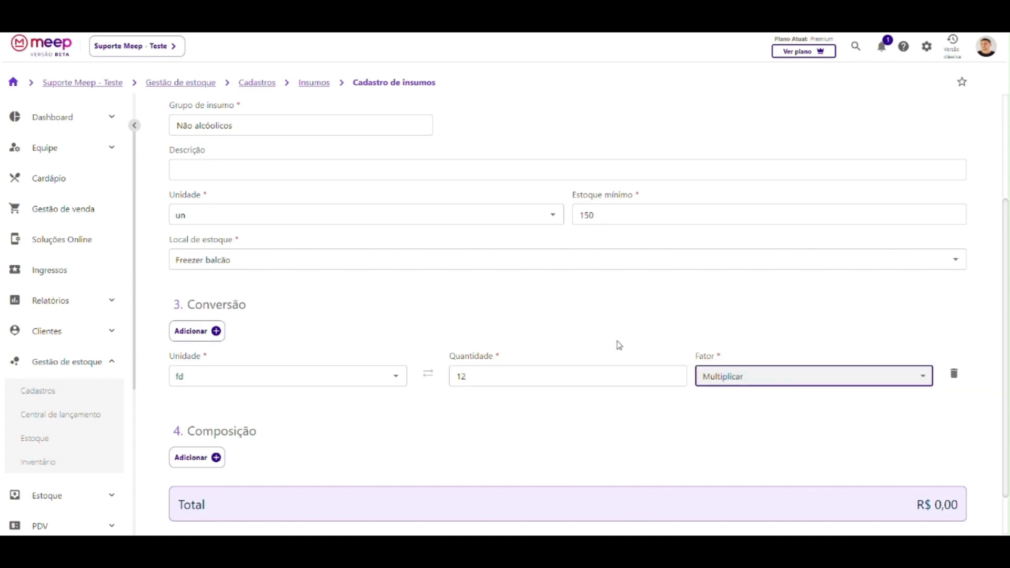
# Save the Coca-cola lata insumo with Concluir.
pyautogui.scroll(-2, 605, 343)
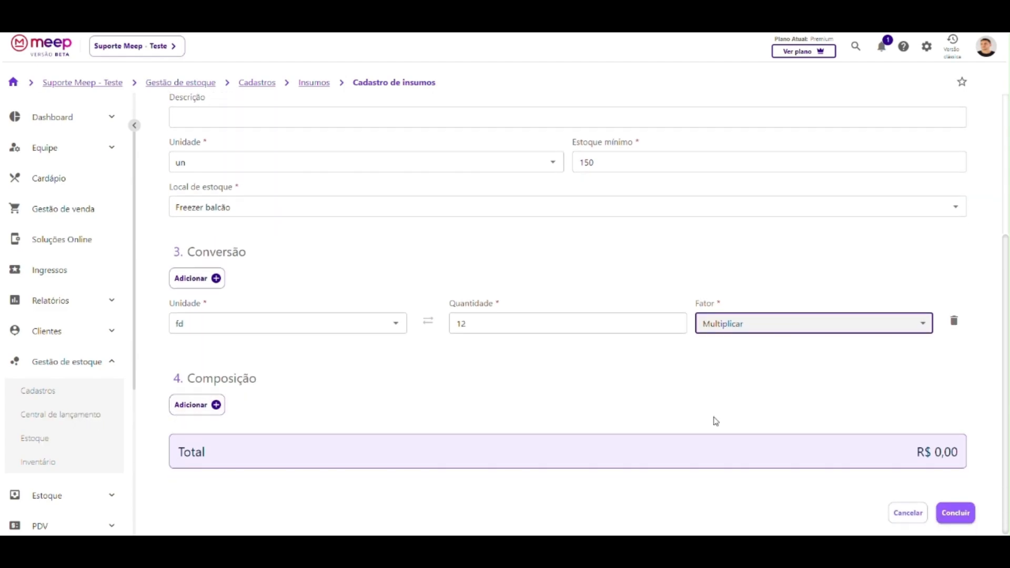
pyautogui.scroll(3, 462, 356)
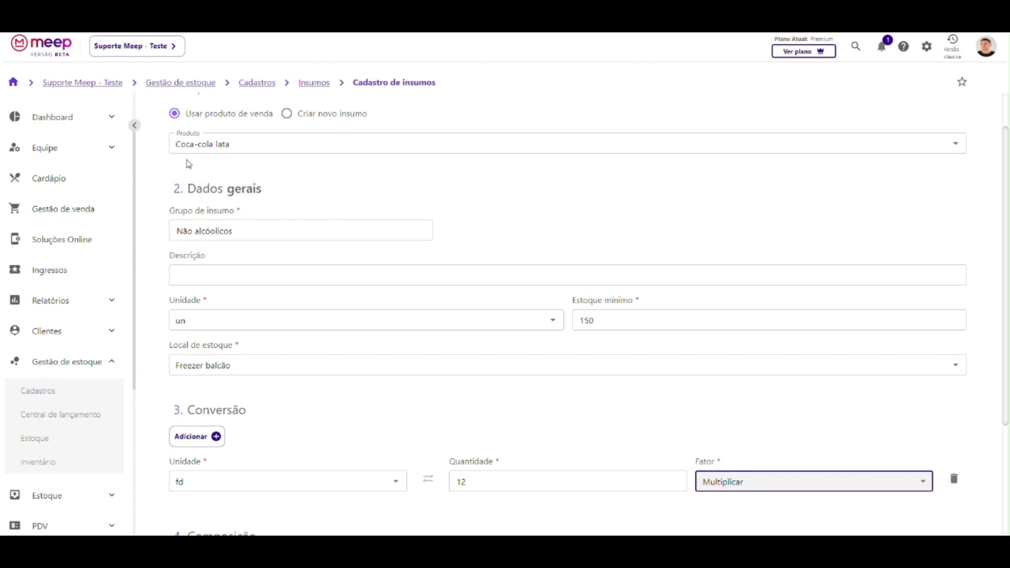
pyautogui.scroll(-3, 251, 210)
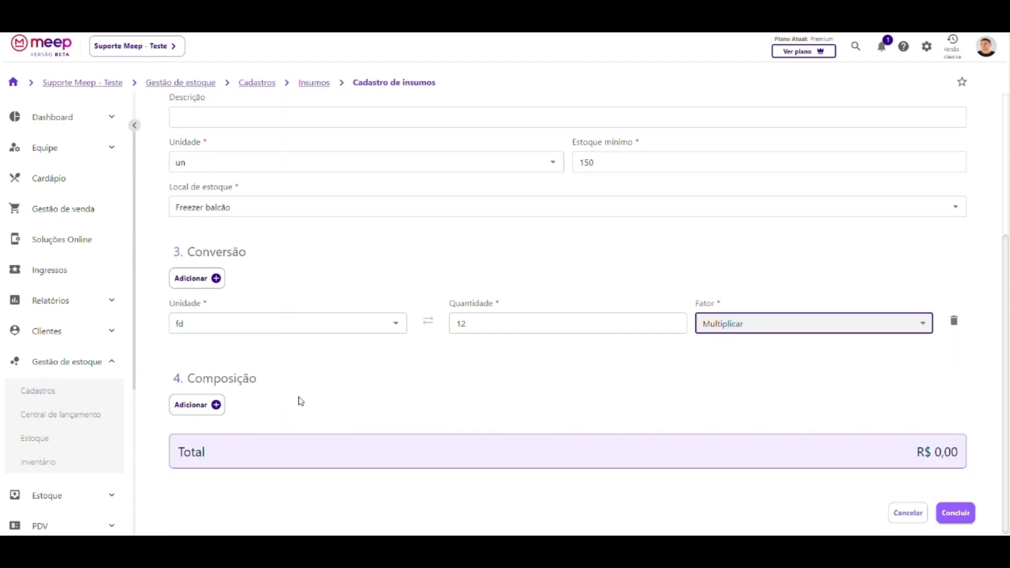
pyautogui.scroll(4, 301, 401)
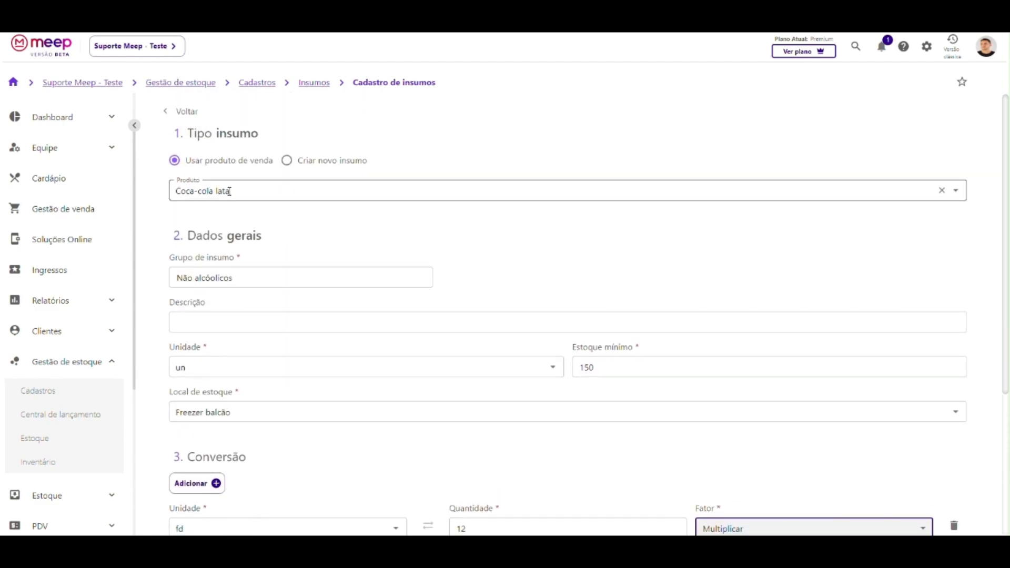
pyautogui.scroll(-4, 206, 322)
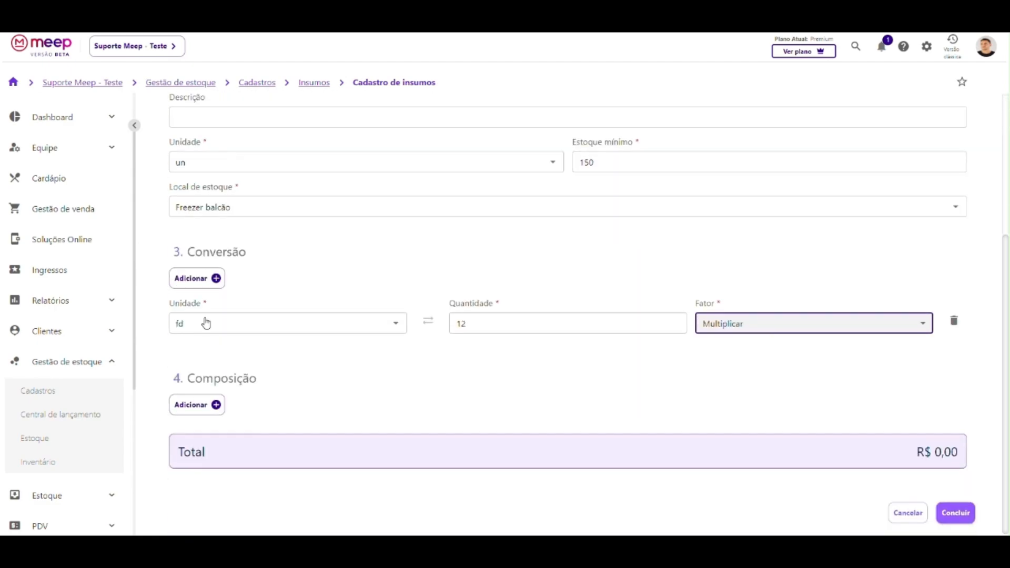
pyautogui.click(957, 520)
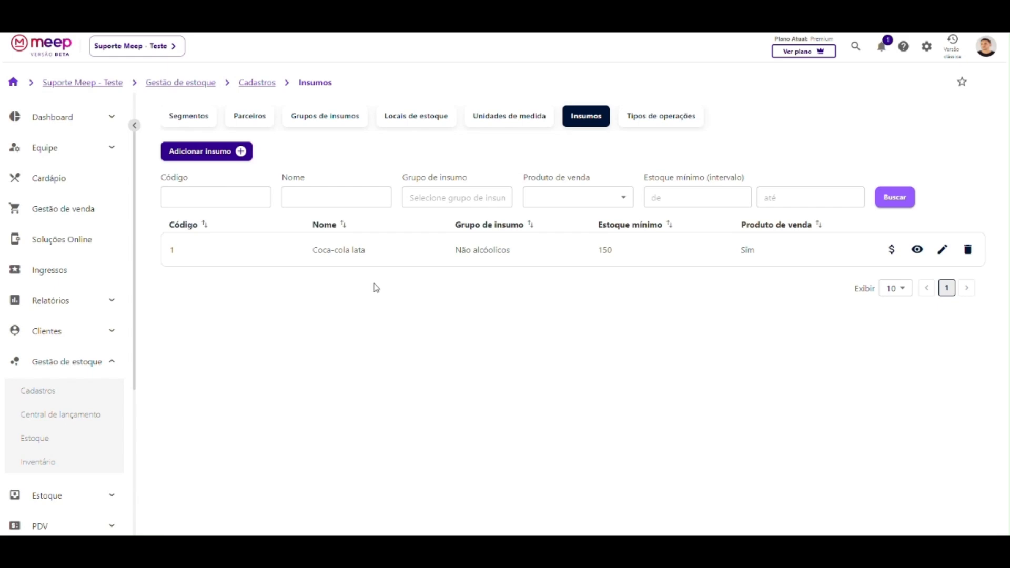
pyautogui.moveTo(313, 250); pyautogui.dragTo(371, 251)
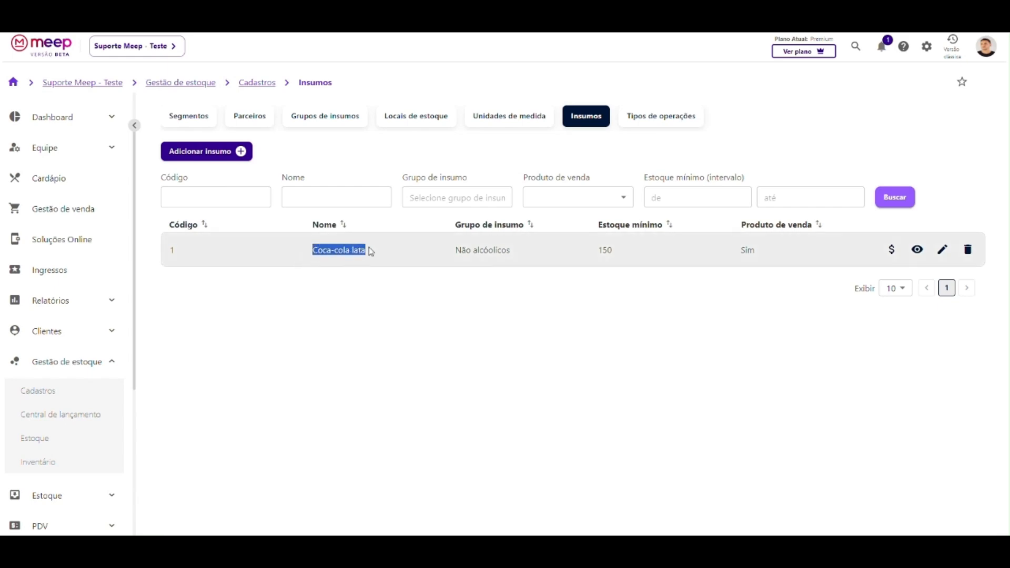
pyautogui.click(371, 265)
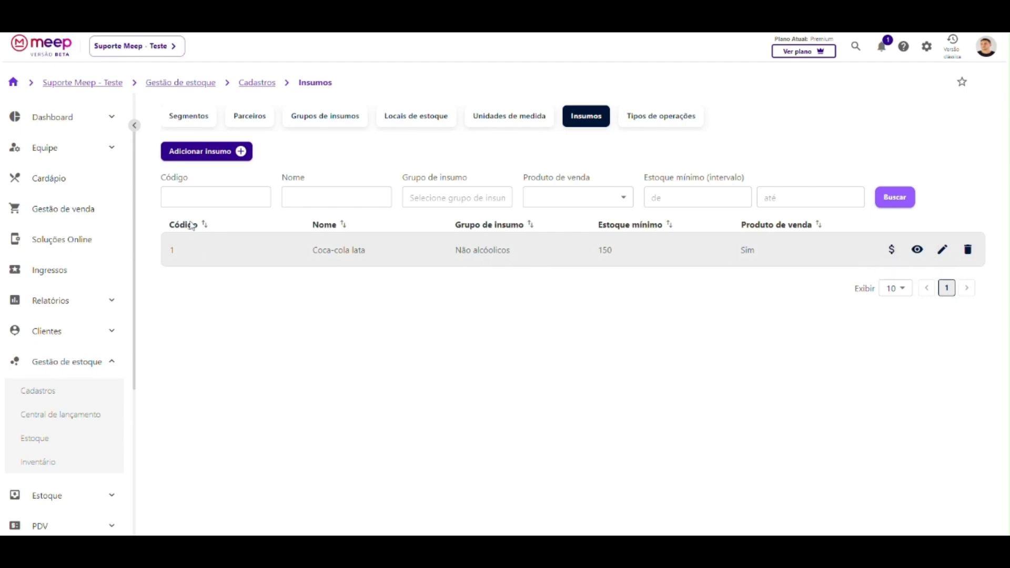
# Start a brand-new insumo with Criar novo insumo and name it Batata.
pyautogui.click(208, 155)
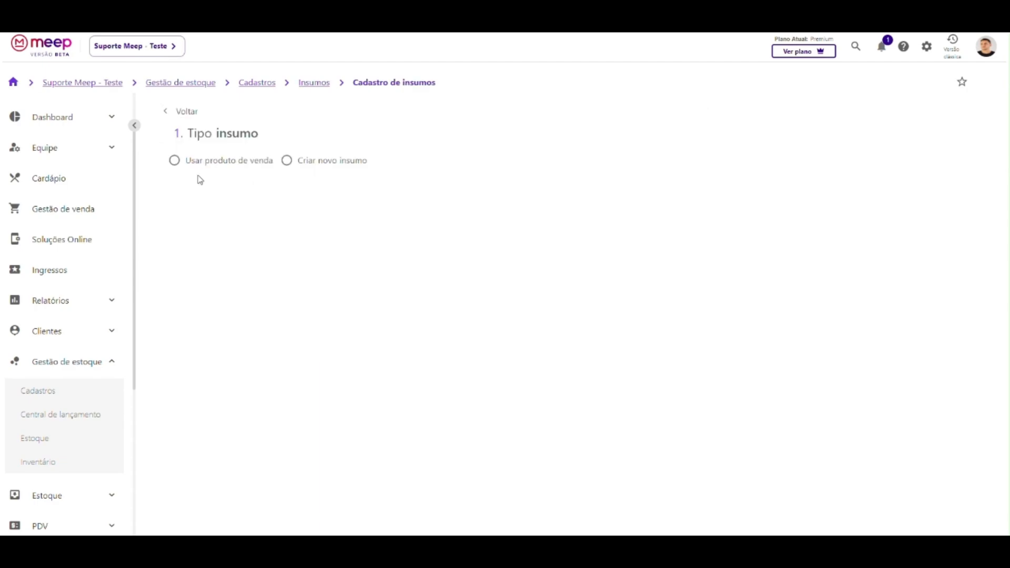
pyautogui.click(309, 163)
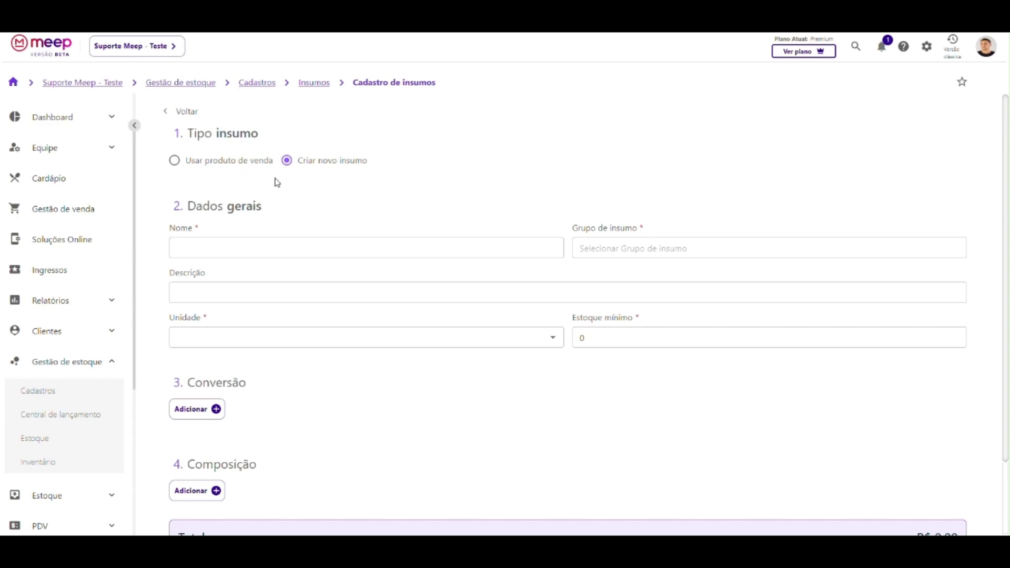
pyautogui.click(190, 242)
pyautogui.write('bAT')
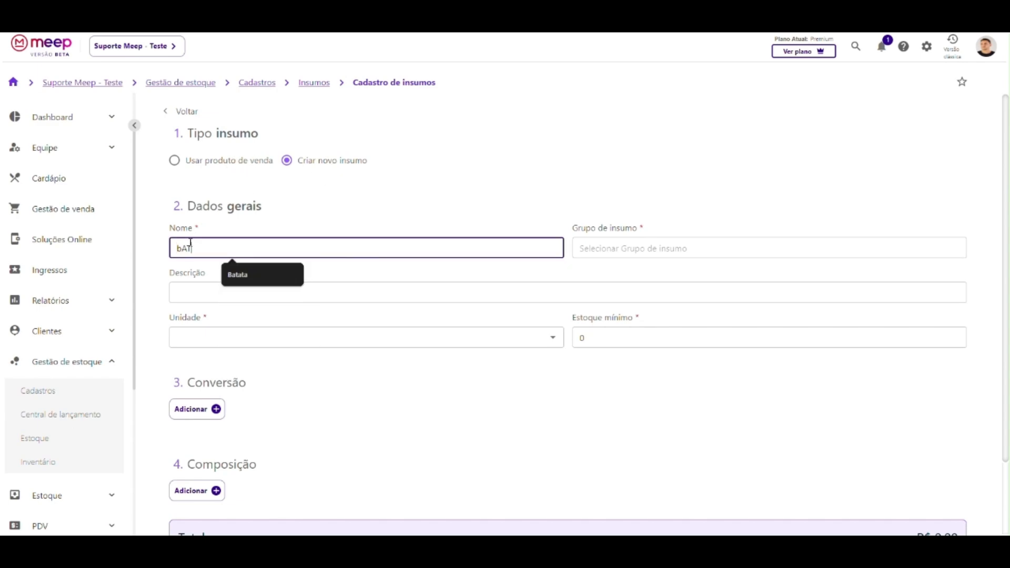
pyautogui.press('BackSpace')
pyautogui.press('BackSpace')
pyautogui.press('BackSpace')
pyautogui.write('Batata')
# Give Batata the Alimentos group, unit kg, minimum stock 150, and save it.
pyautogui.click(595, 245)
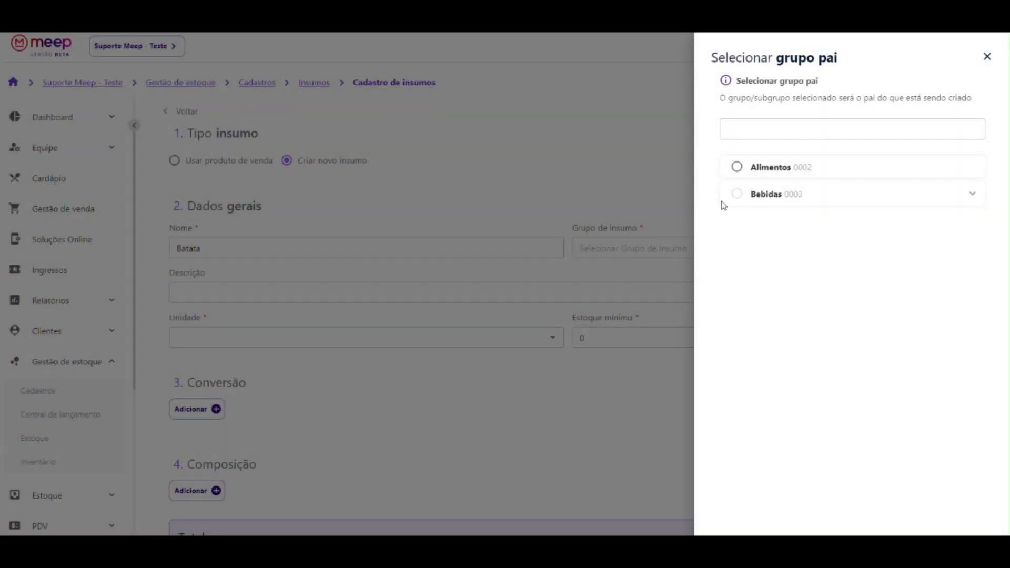
pyautogui.click(737, 166)
pyautogui.click(226, 337)
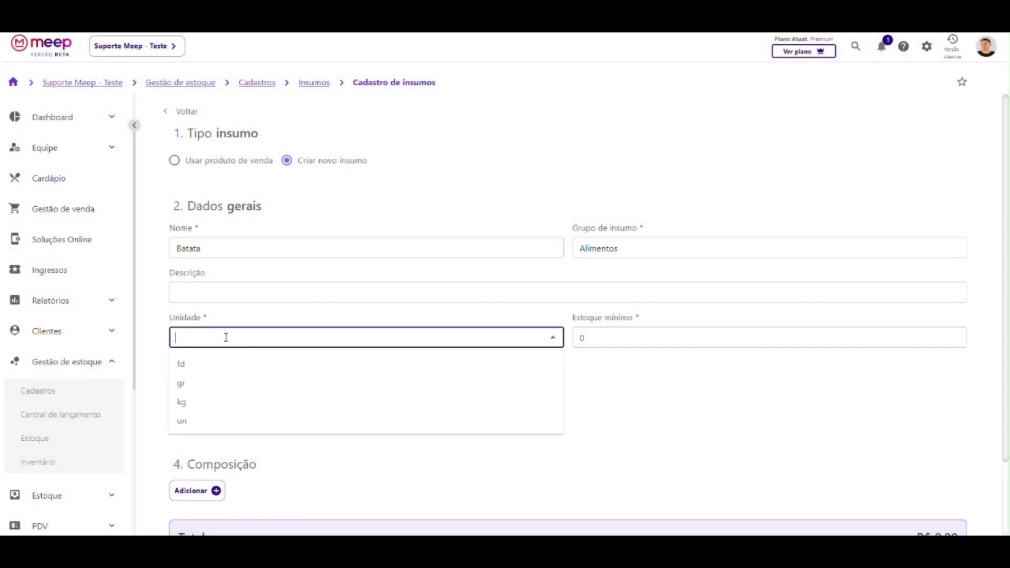
pyautogui.click(185, 402)
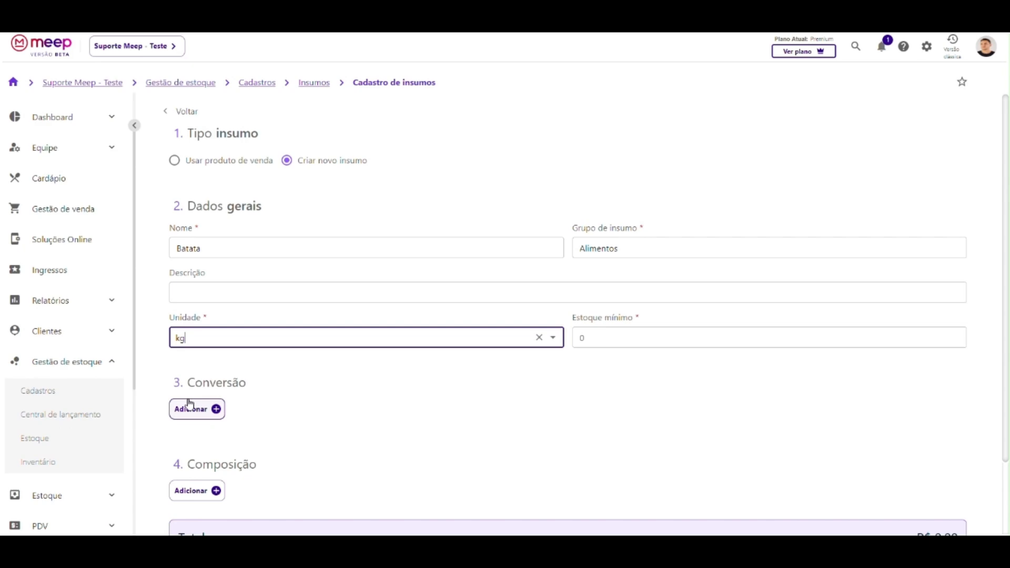
pyautogui.click(601, 334)
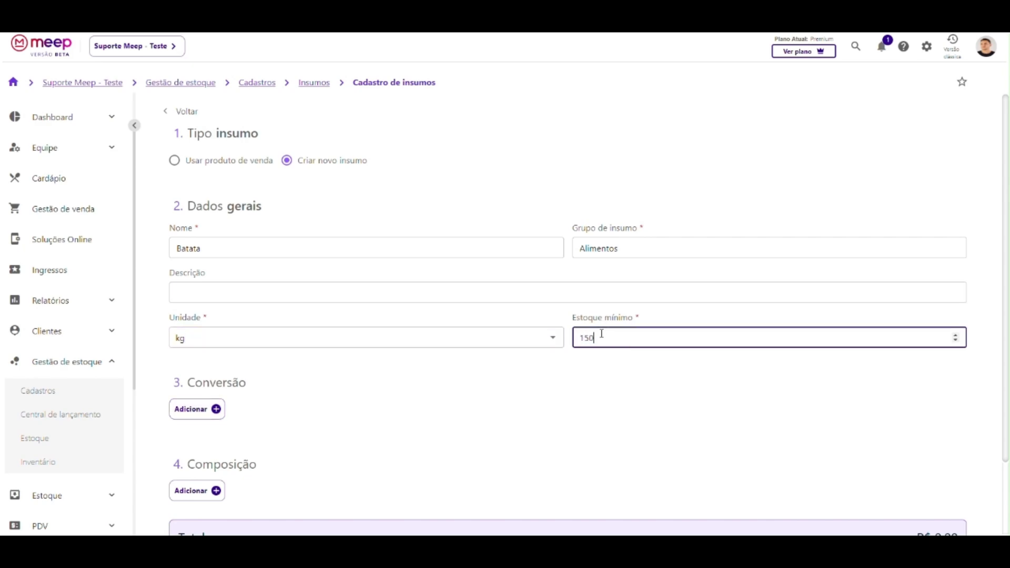
pyautogui.scroll(-2, 334, 299)
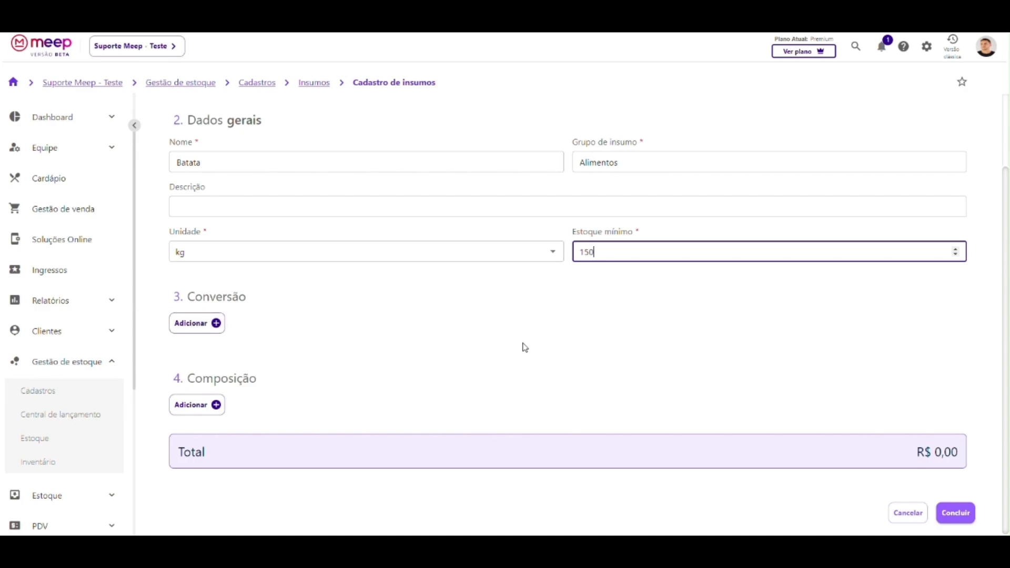
pyautogui.click(958, 513)
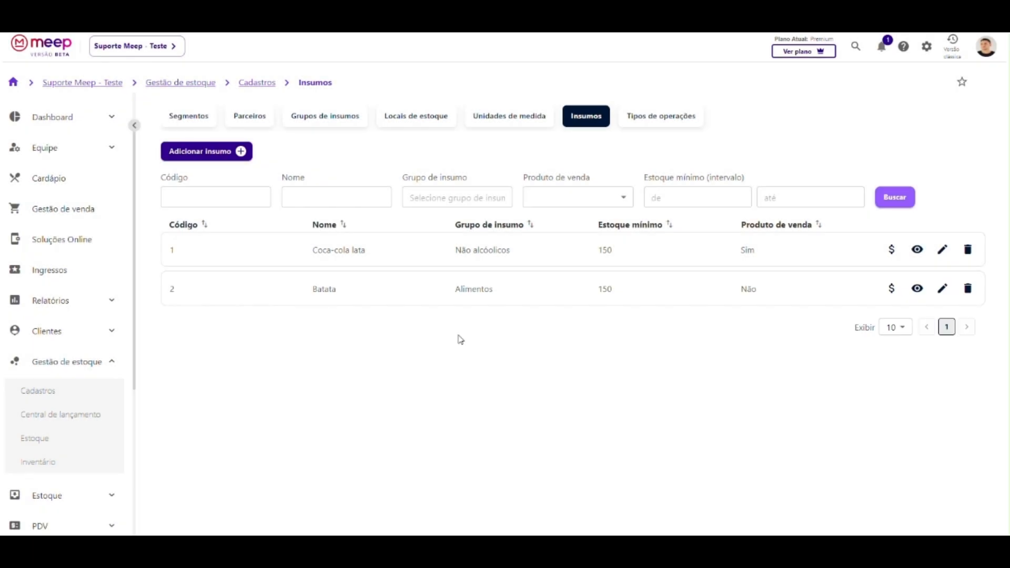
# Start another brand-new insumo named Contra filé.
pyautogui.click(202, 156)
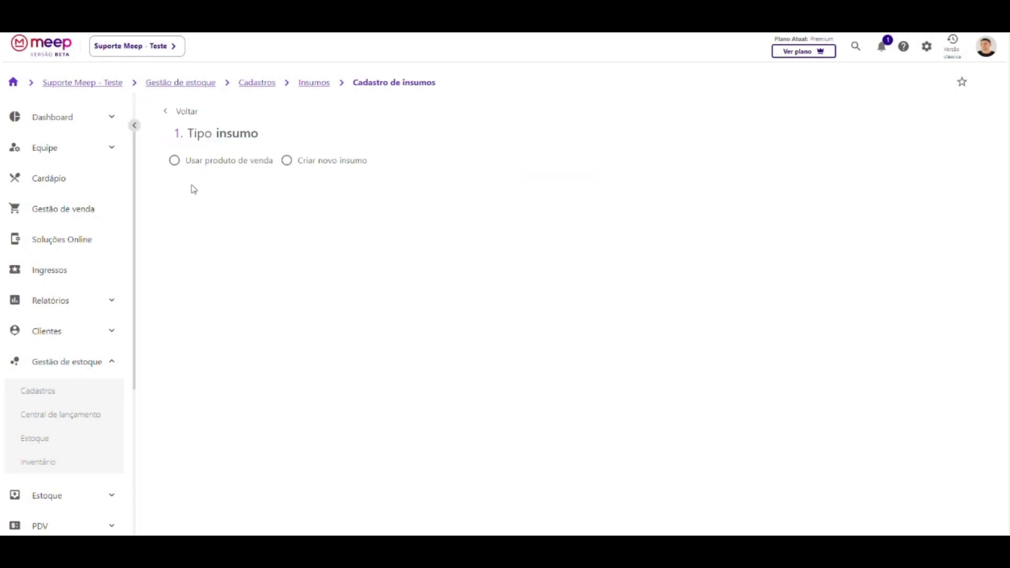
pyautogui.click(314, 164)
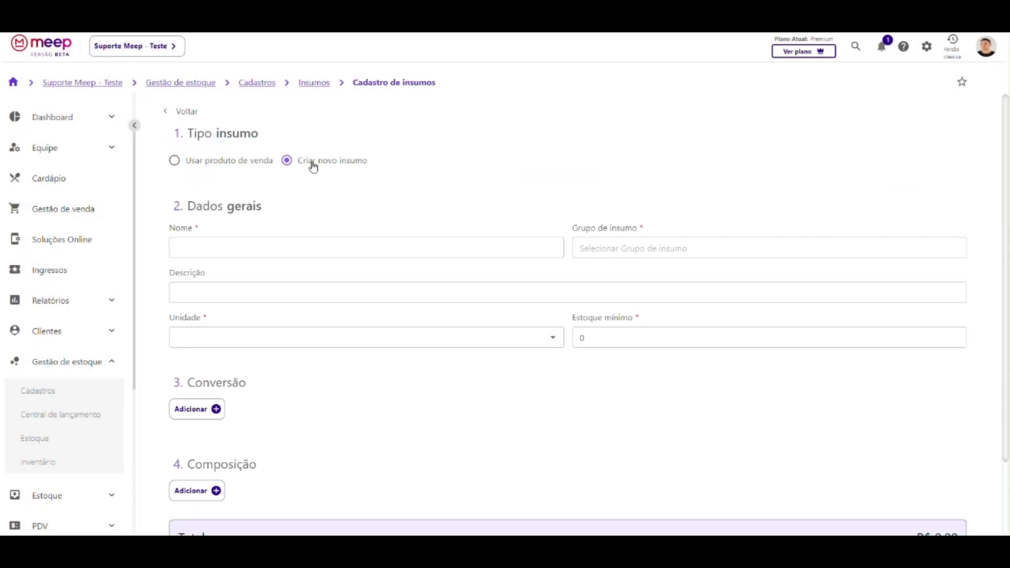
pyautogui.click(216, 245)
pyautogui.write('C')
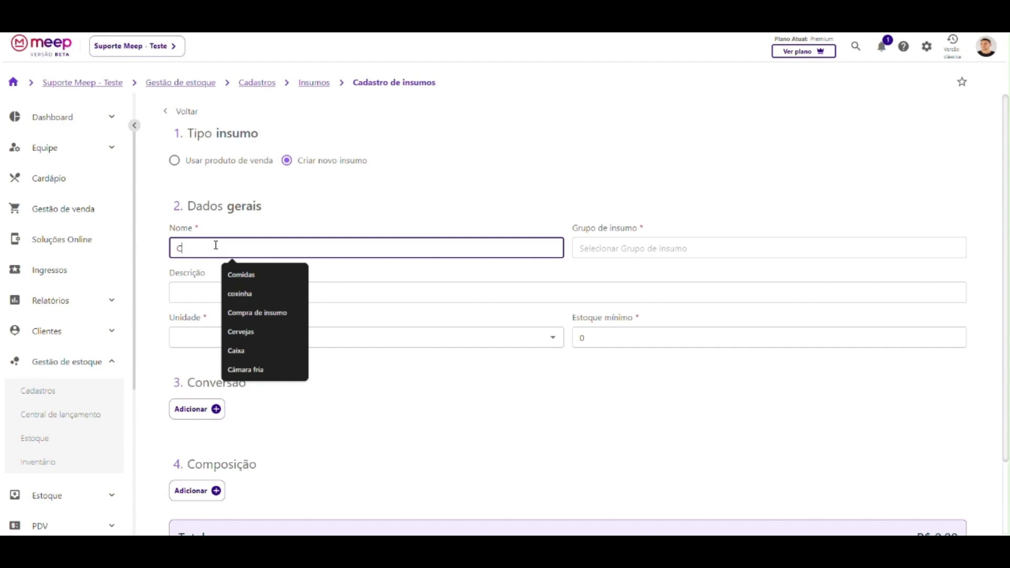
pyautogui.write('Ontr')
pyautogui.press('BackSpace')
pyautogui.press('BackSpace')
pyautogui.press('BackSpace')
pyautogui.press('BackSpace')
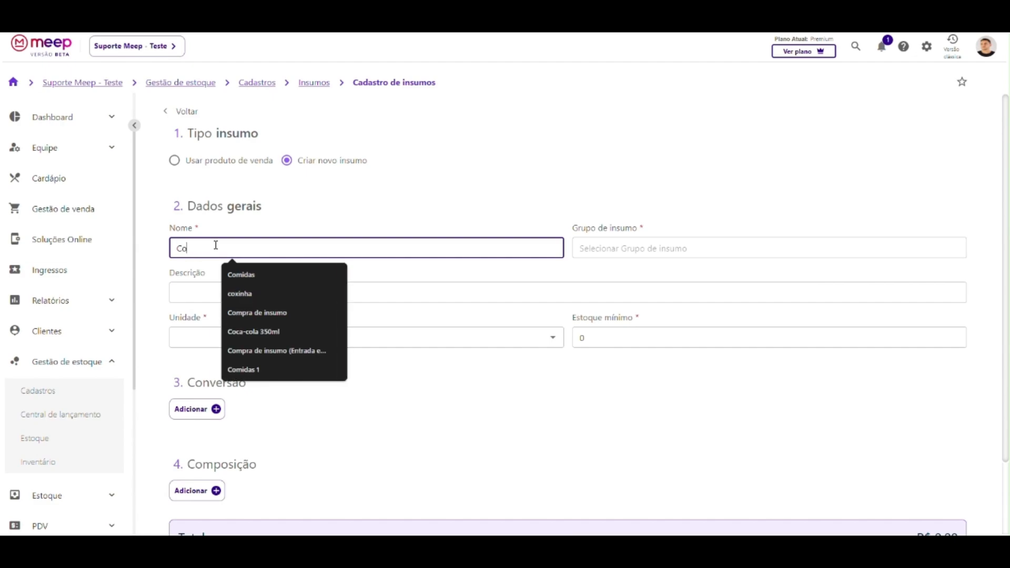
pyautogui.write('ontra filé')
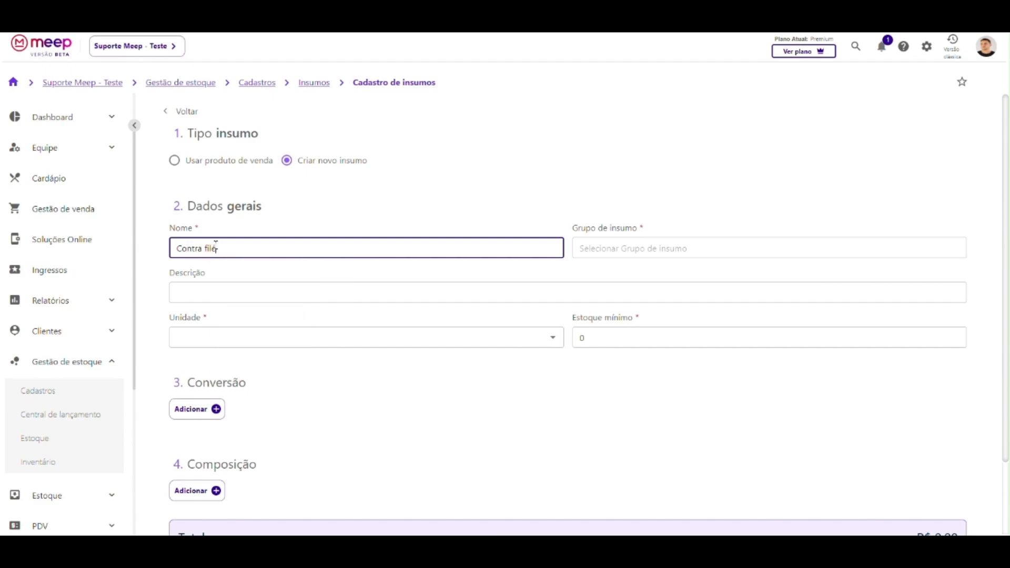
# Give Contra filé the Alimentos group, unit kg, minimum stock 148, and save it.
pyautogui.click(634, 248)
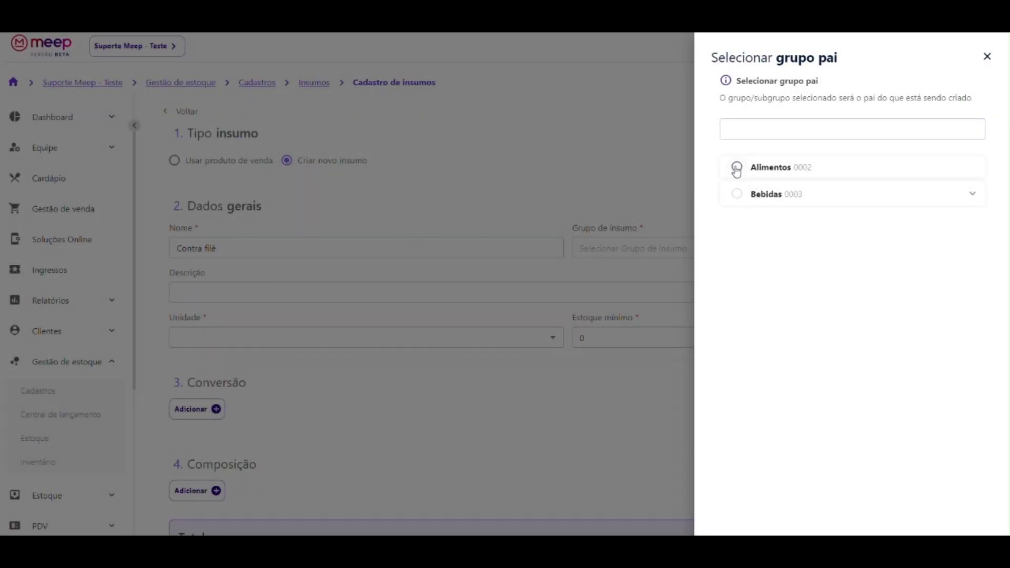
pyautogui.click(737, 168)
pyautogui.click(217, 341)
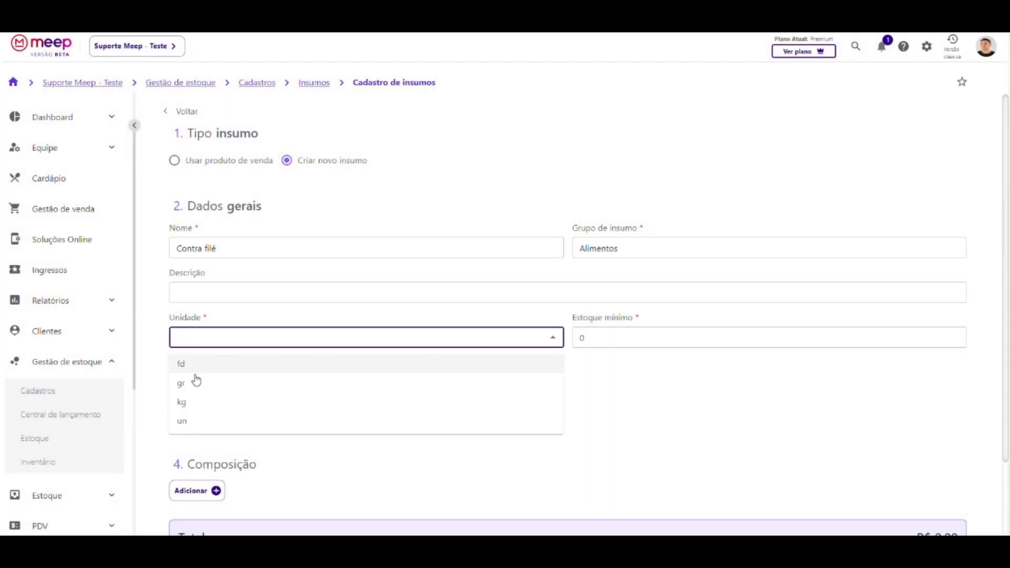
pyautogui.click(185, 402)
pyautogui.click(636, 337)
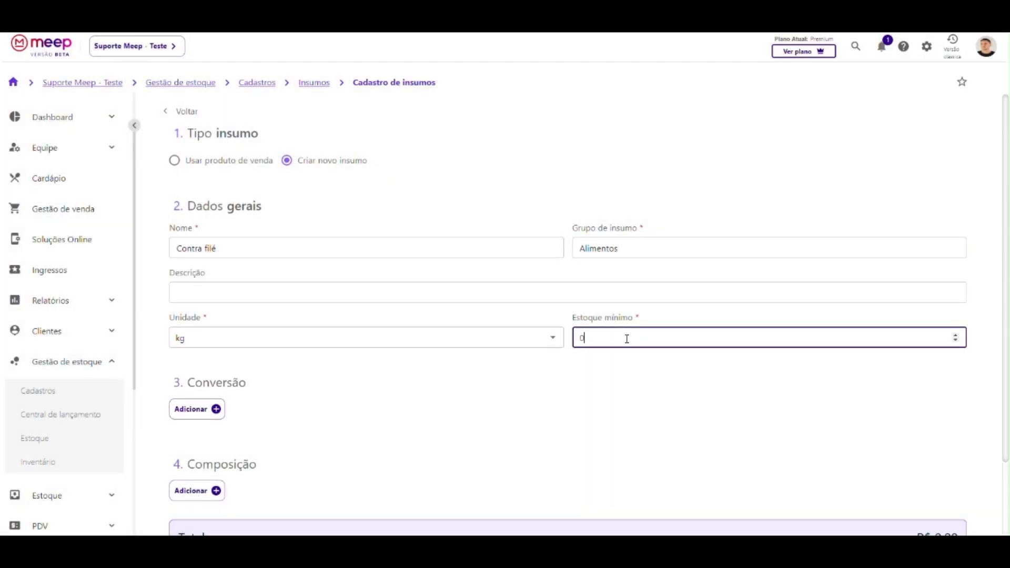
pyautogui.scroll(-3, 604, 340)
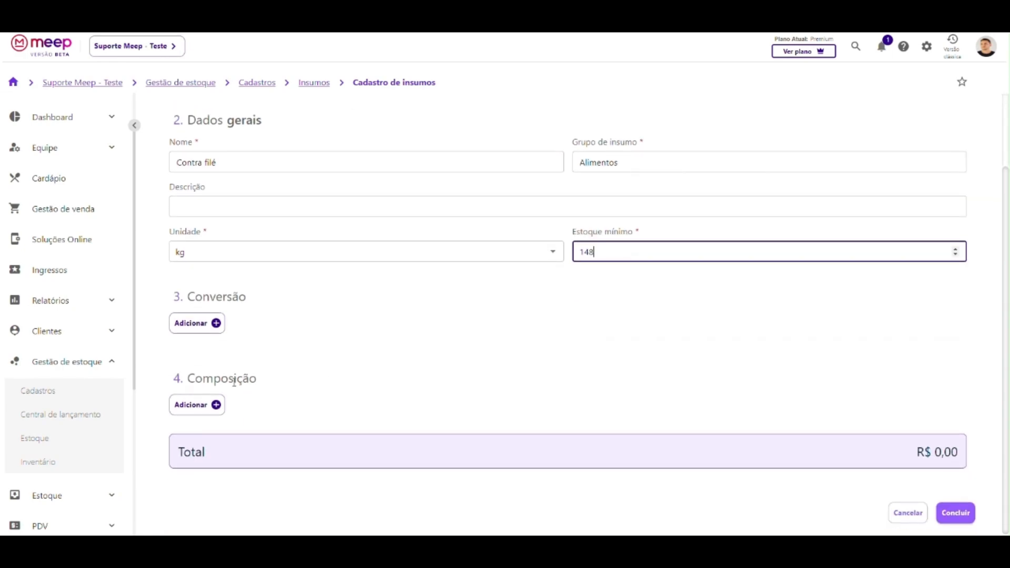
pyautogui.click(964, 521)
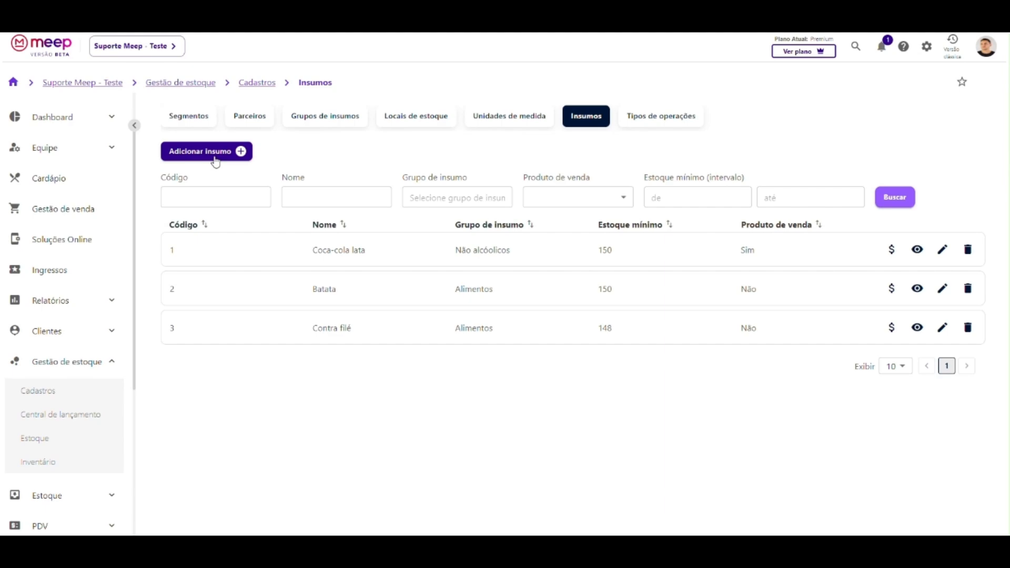
pyautogui.click(215, 158)
# Base the new insumo on the sales product Filé com fritas.
pyautogui.click(216, 164)
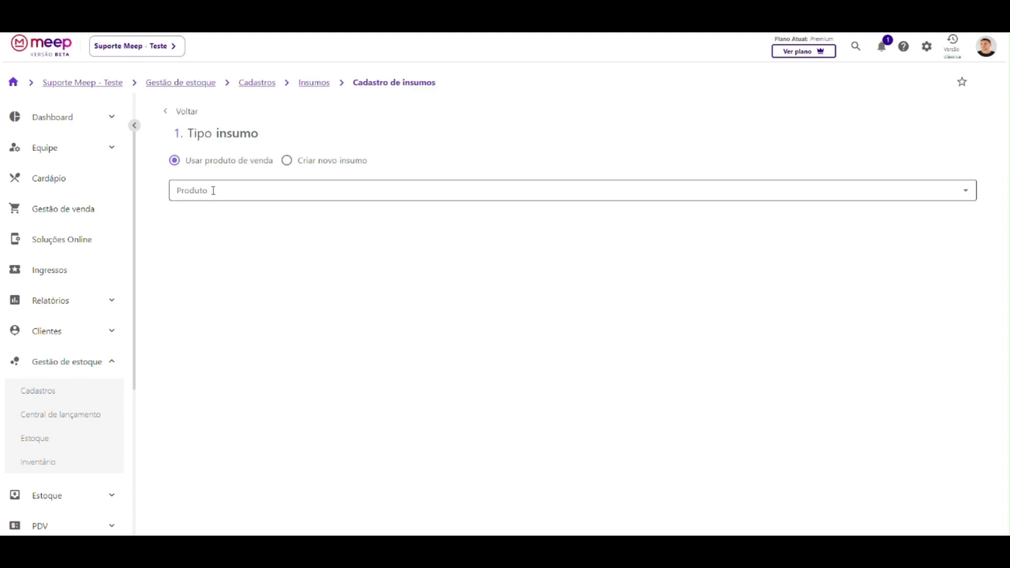
pyautogui.click(213, 190)
pyautogui.write('fil')
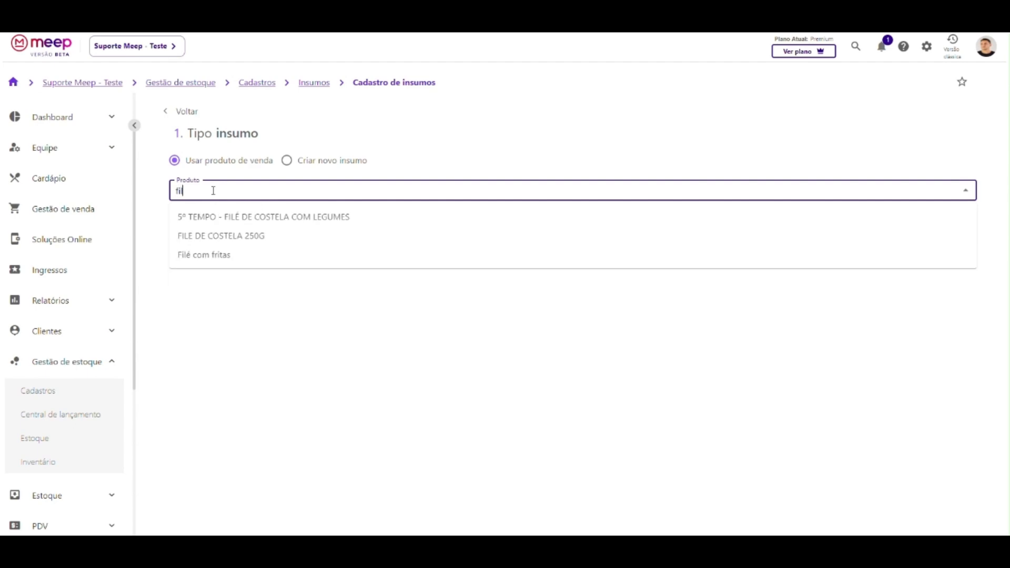
pyautogui.click(196, 258)
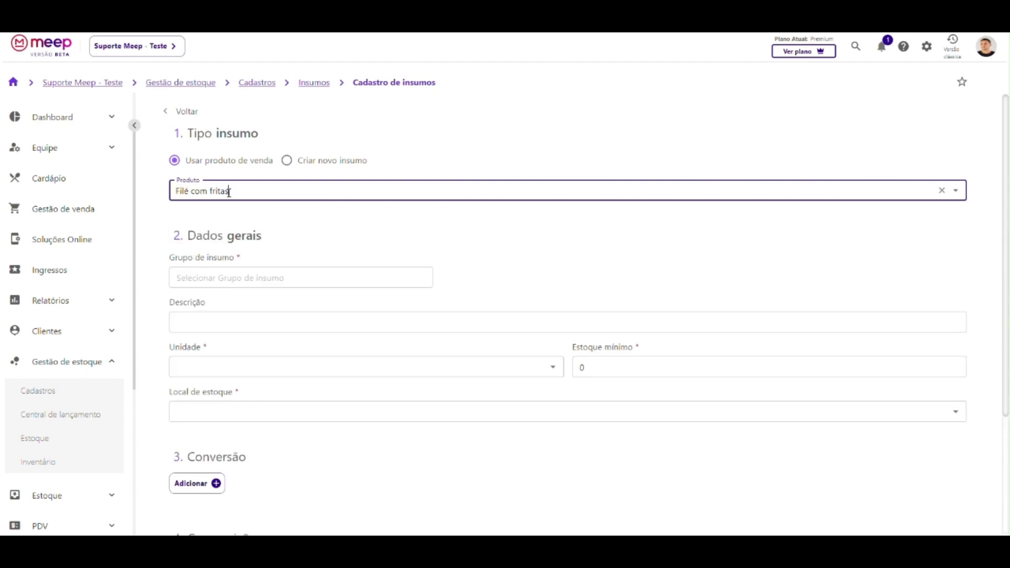
pyautogui.scroll(-1, 219, 221)
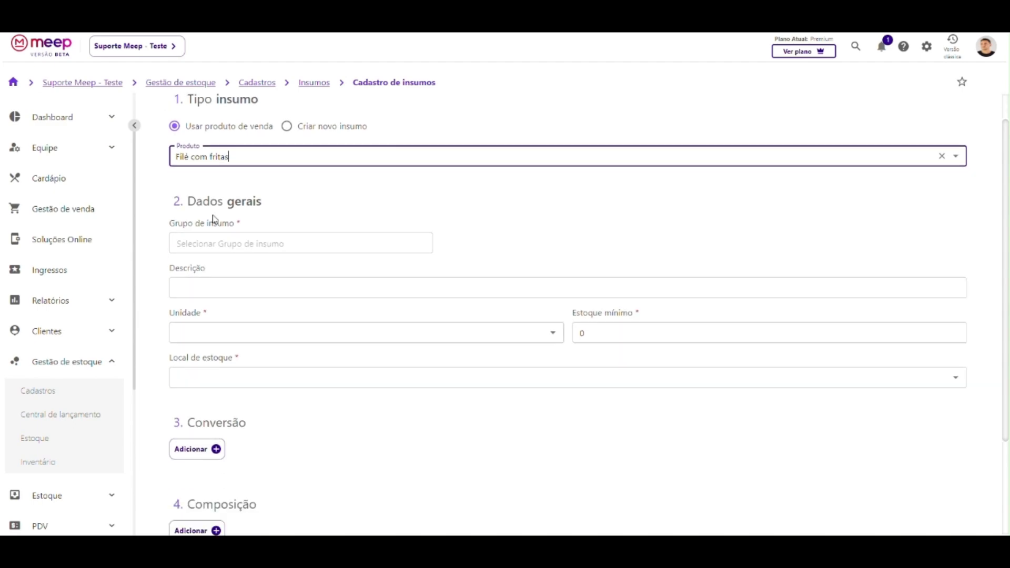
# Set group Alimentos, unit un, minimum stock 20 and stock location Estoque padrão.
pyautogui.click(237, 228)
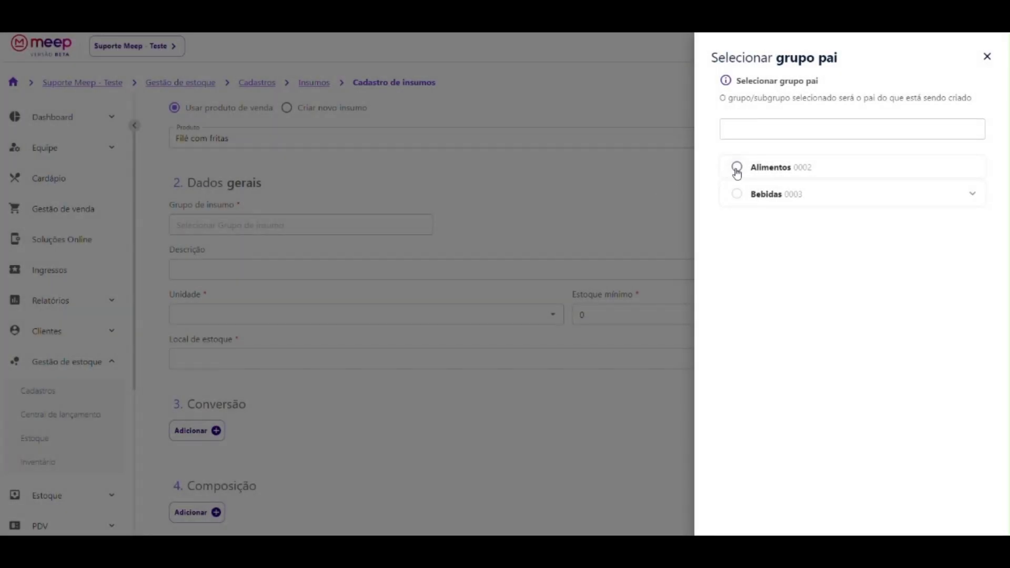
pyautogui.click(735, 168)
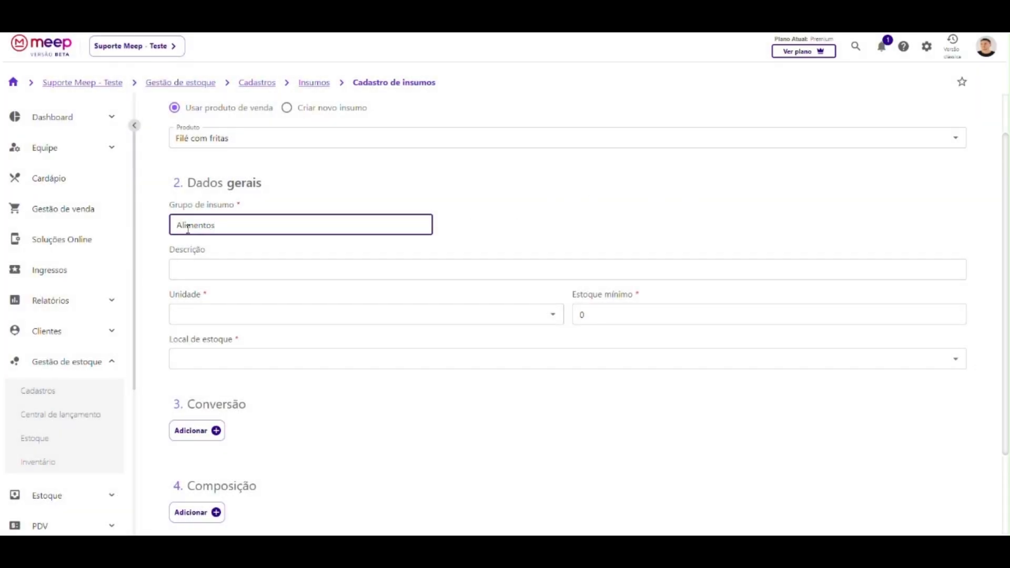
pyautogui.scroll(-1, 187, 229)
pyautogui.click(181, 257)
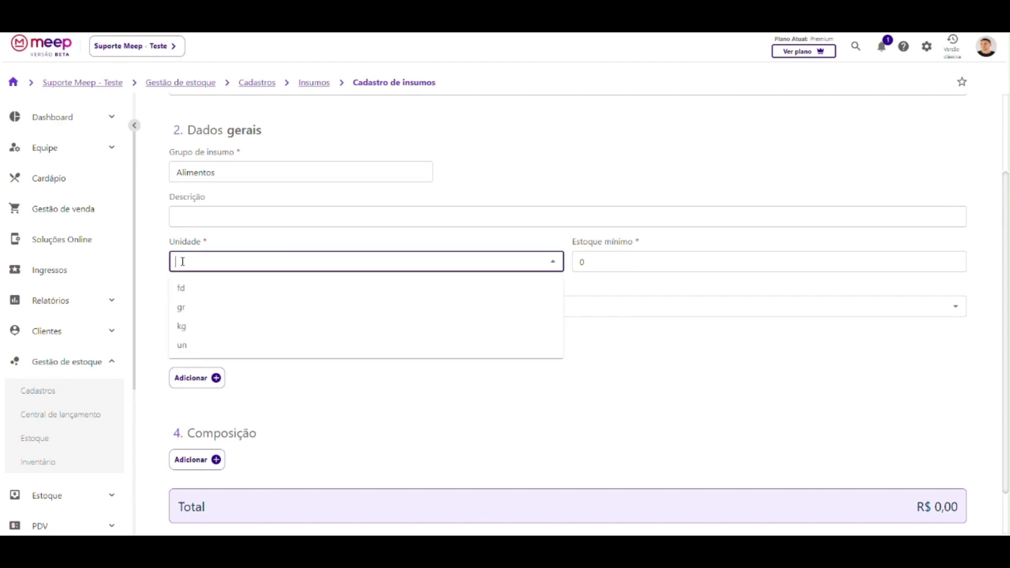
pyautogui.click(182, 345)
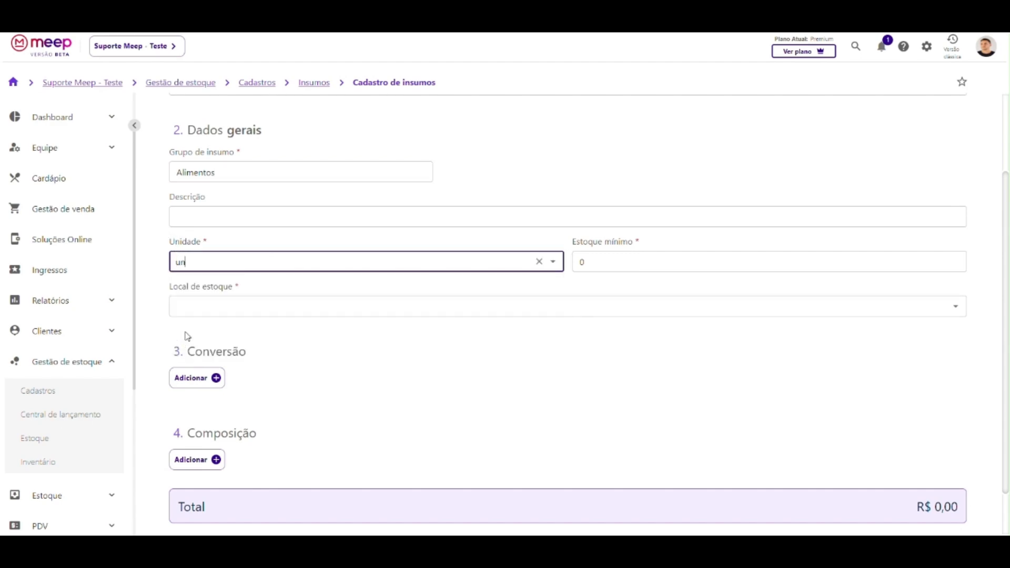
pyautogui.scroll(1, 192, 264)
pyautogui.scroll(1, 192, 265)
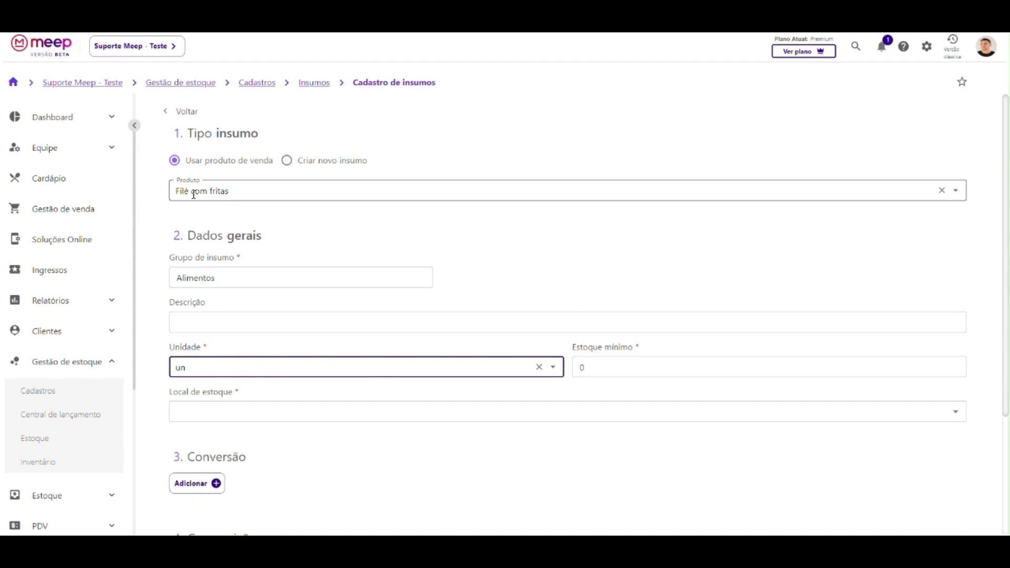
pyautogui.scroll(-2, 252, 282)
pyautogui.click(600, 259)
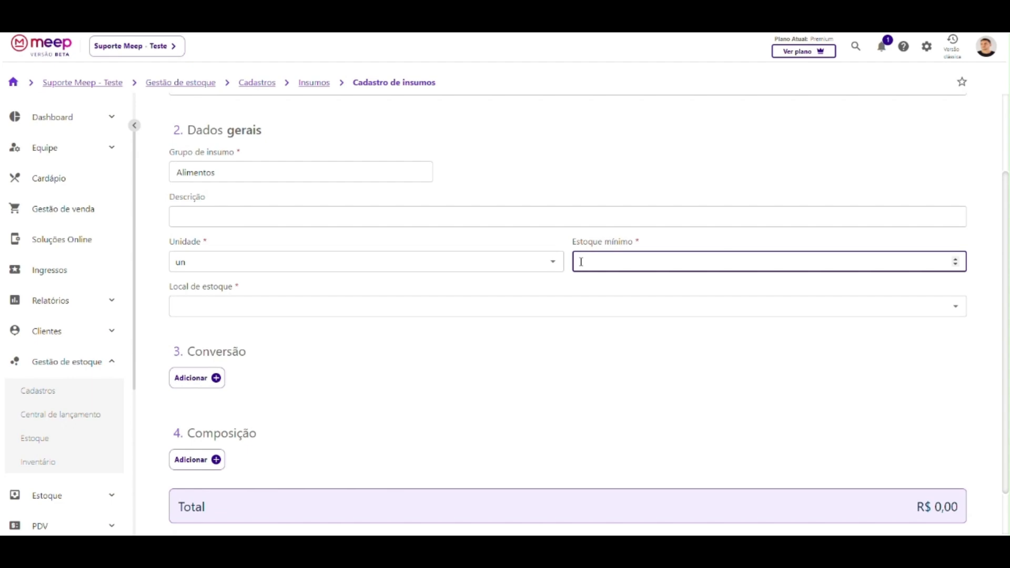
pyautogui.click(177, 307)
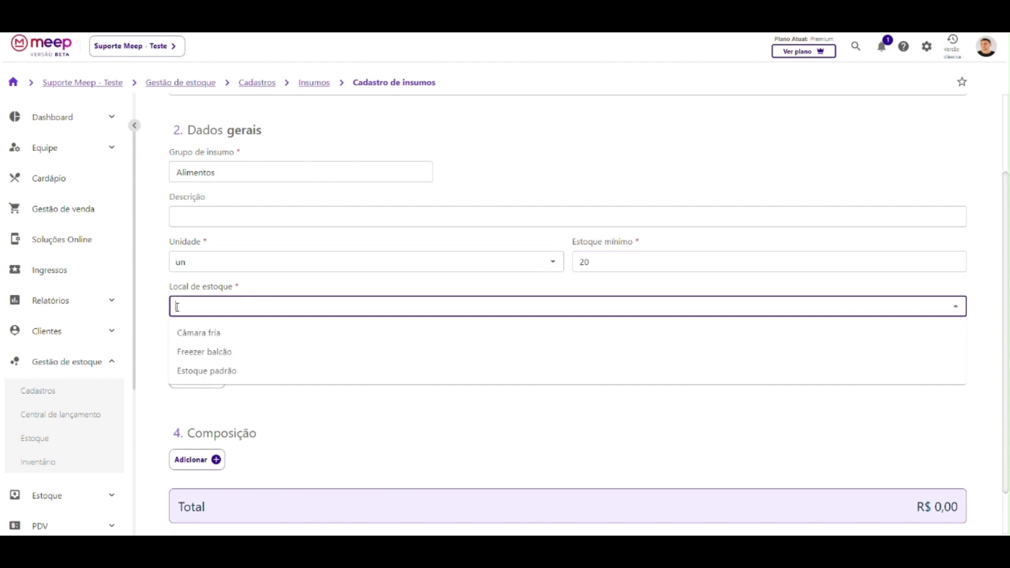
pyautogui.click(191, 371)
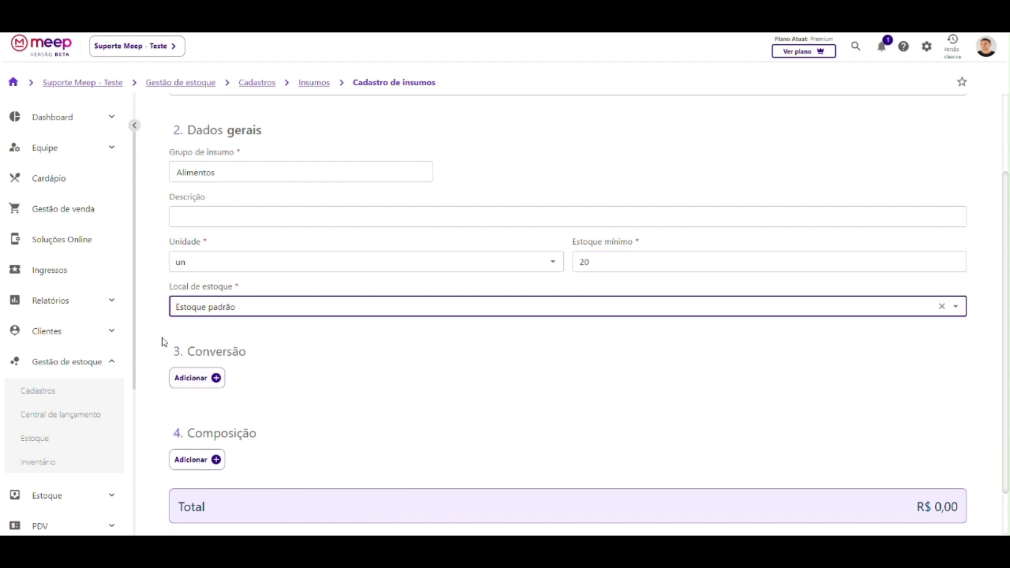
pyautogui.scroll(-1, 164, 342)
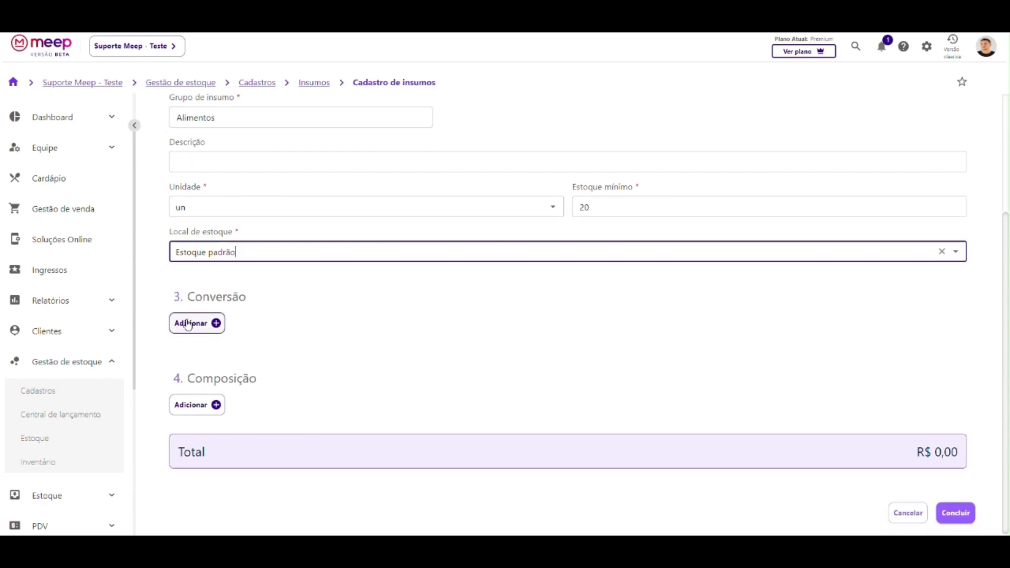
# Review the Conversão and Composição sections of the Filé com fritas form.
pyautogui.moveTo(188, 297); pyautogui.dragTo(259, 304)
pyautogui.click(261, 304)
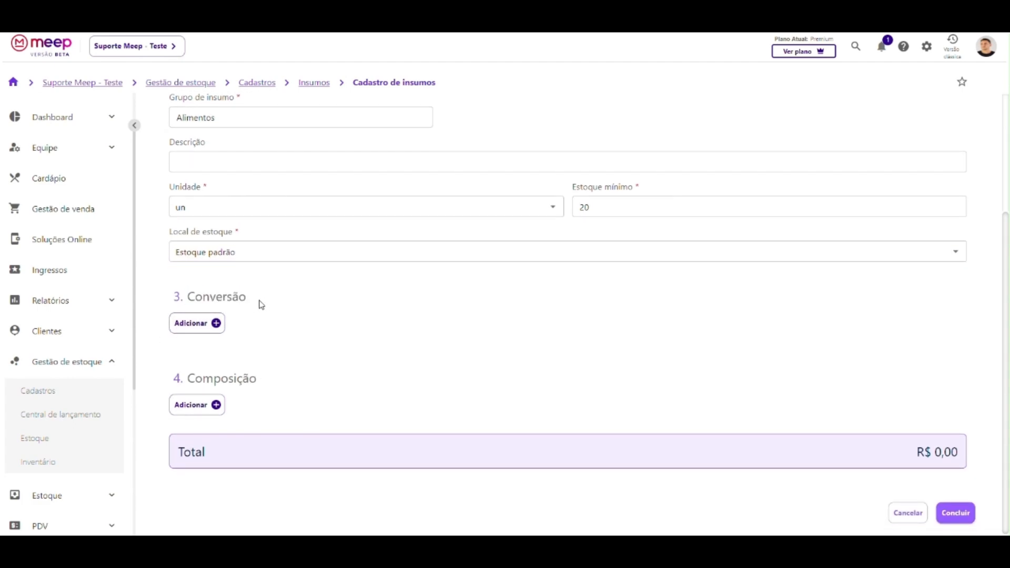
pyautogui.scroll(2, 262, 305)
pyautogui.scroll(-2, 261, 305)
pyautogui.scroll(3, 255, 305)
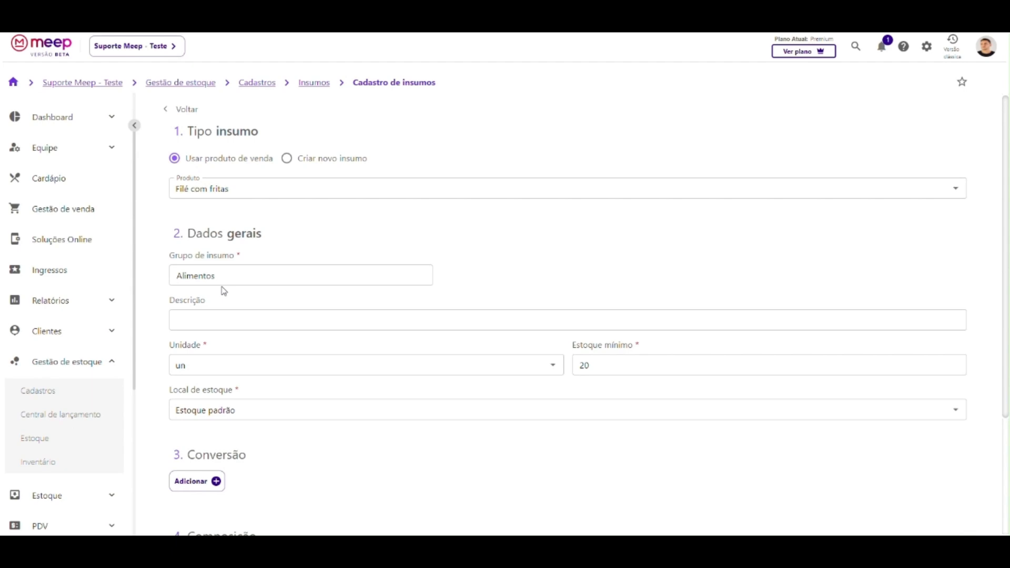
pyautogui.scroll(-3, 224, 298)
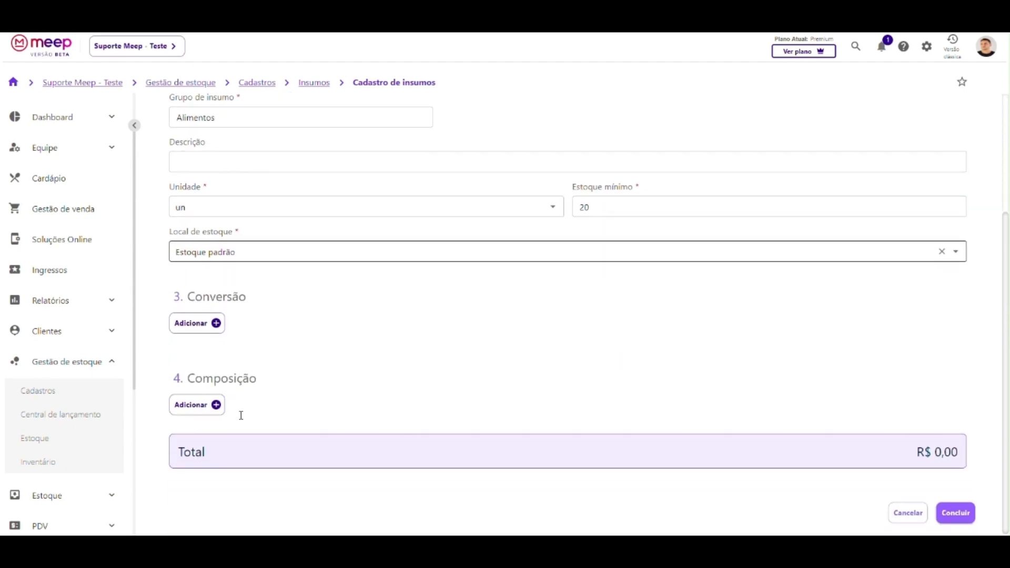
pyautogui.moveTo(188, 295); pyautogui.dragTo(248, 296)
pyautogui.moveTo(189, 379); pyautogui.dragTo(266, 381)
pyautogui.click(266, 382)
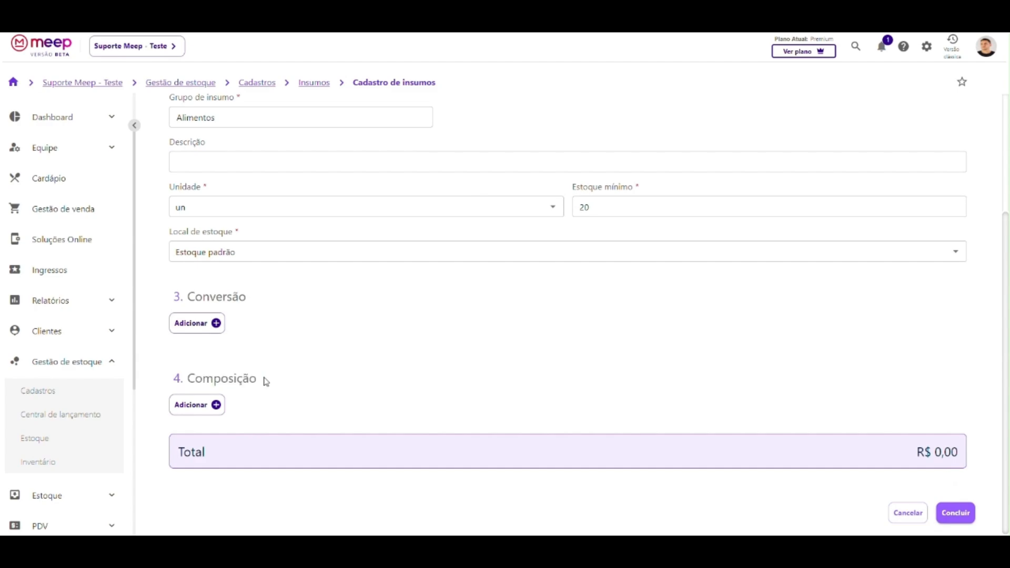
pyautogui.scroll(3, 265, 382)
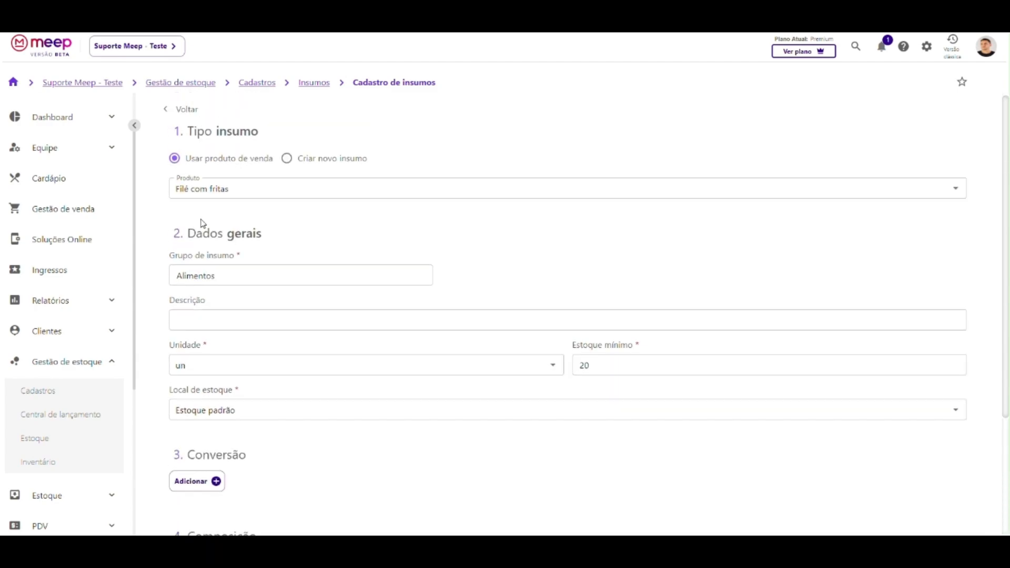
pyautogui.scroll(-1, 208, 318)
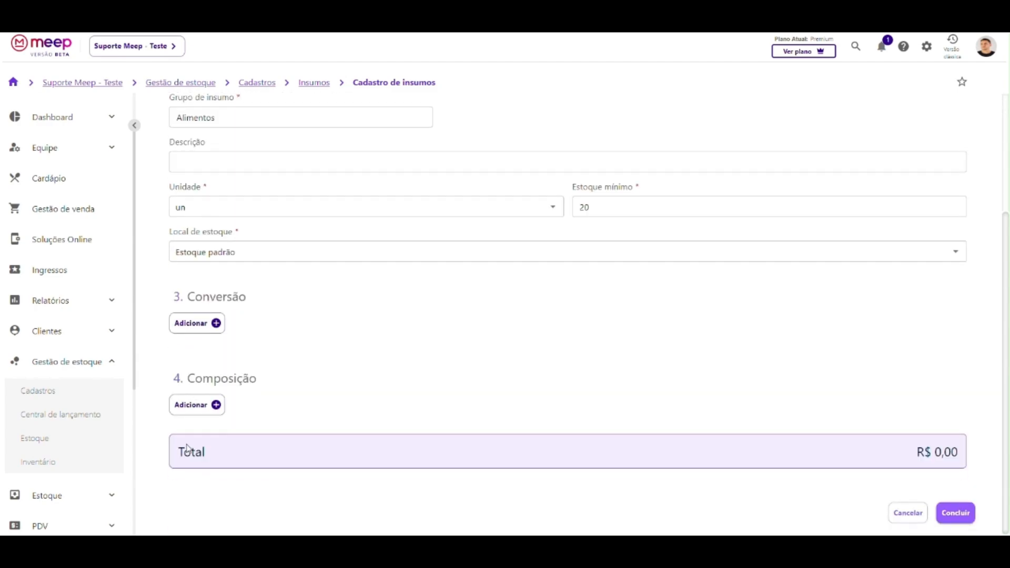
# Add a composition row and choose Batata as its insumo.
pyautogui.click(197, 408)
pyautogui.scroll(-1, 260, 375)
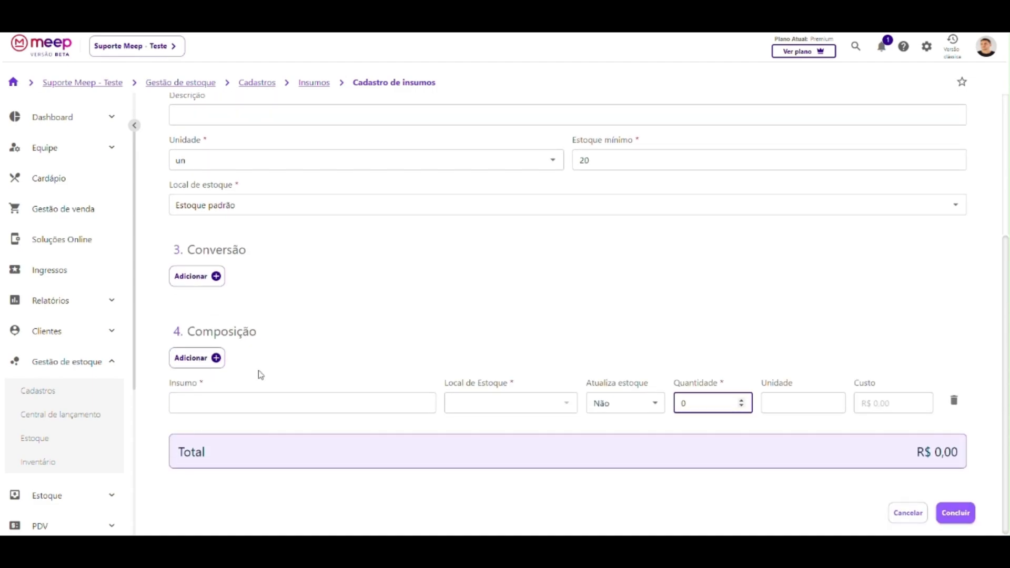
pyautogui.scroll(4, 261, 376)
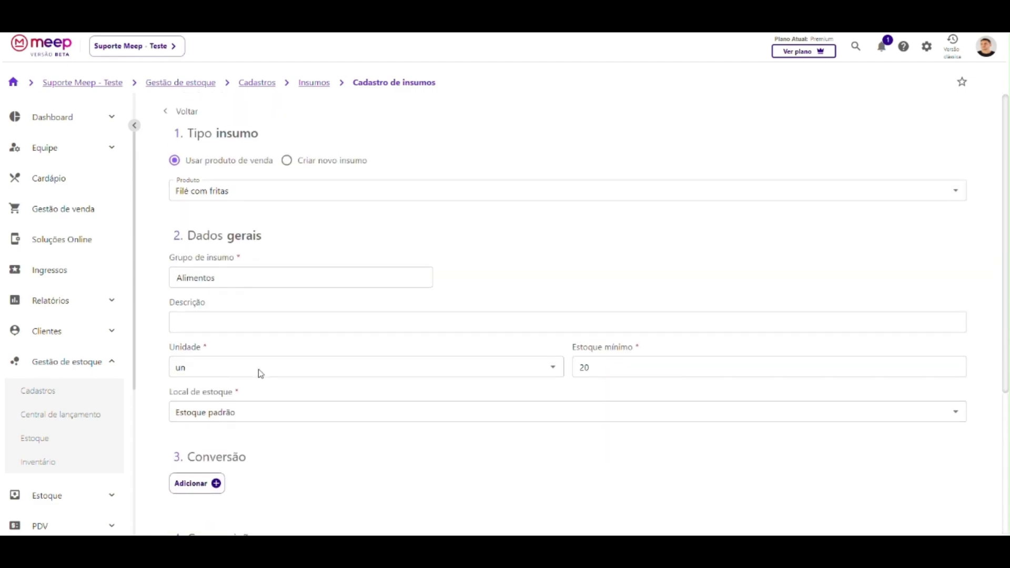
pyautogui.scroll(-5, 228, 298)
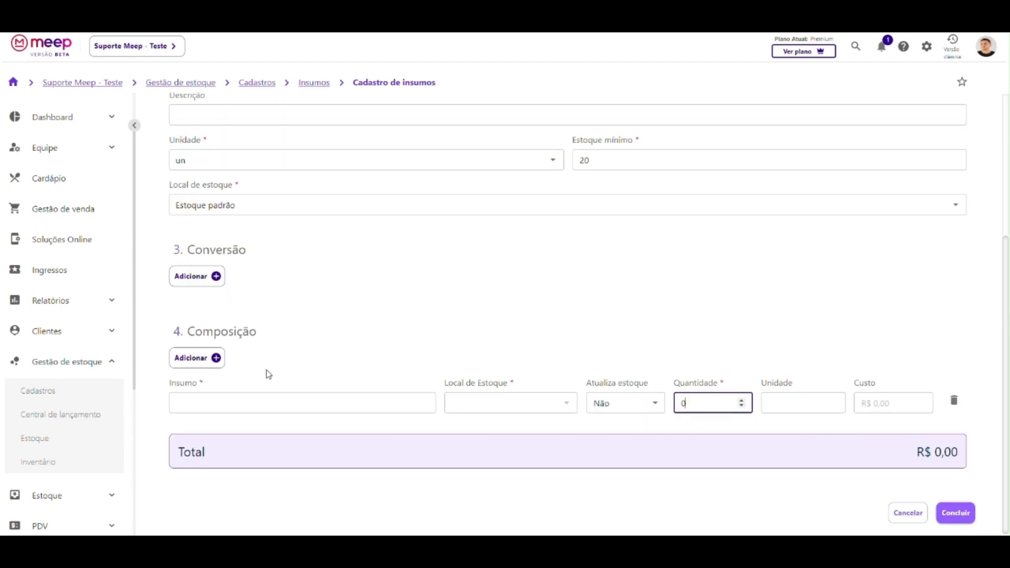
pyautogui.scroll(5, 267, 392)
pyautogui.scroll(-5, 295, 349)
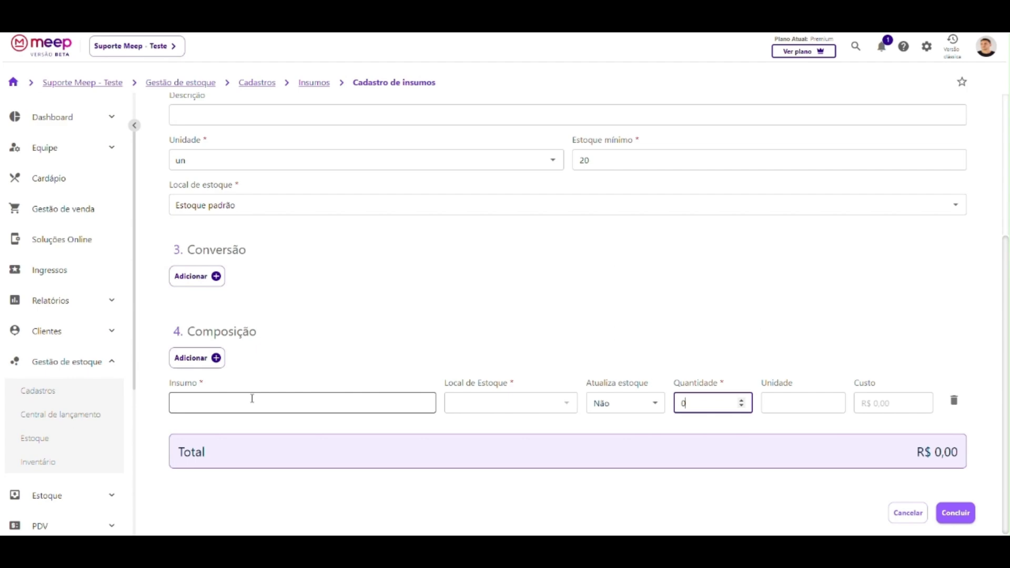
pyautogui.click(249, 403)
pyautogui.click(190, 466)
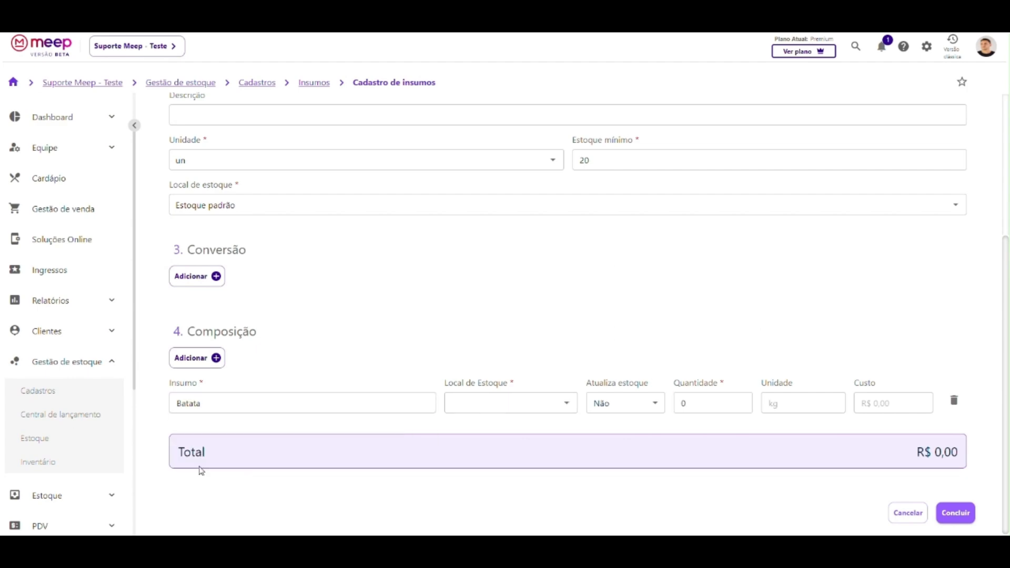
# Set Batata's row to Estoque padrão, Atualiza estoque Sim, and quantity 0,5 kg.
pyautogui.click(469, 404)
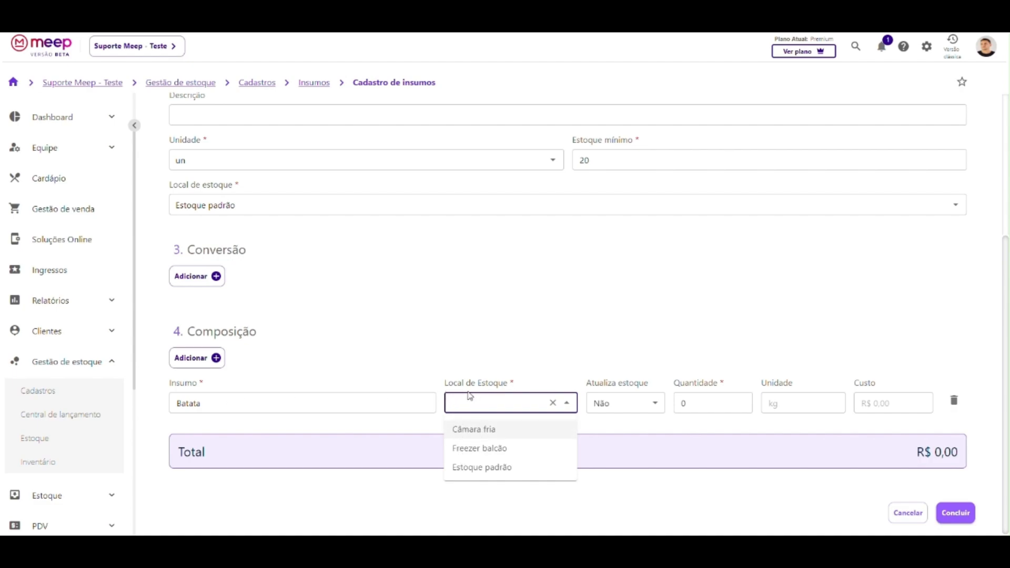
pyautogui.click(469, 476)
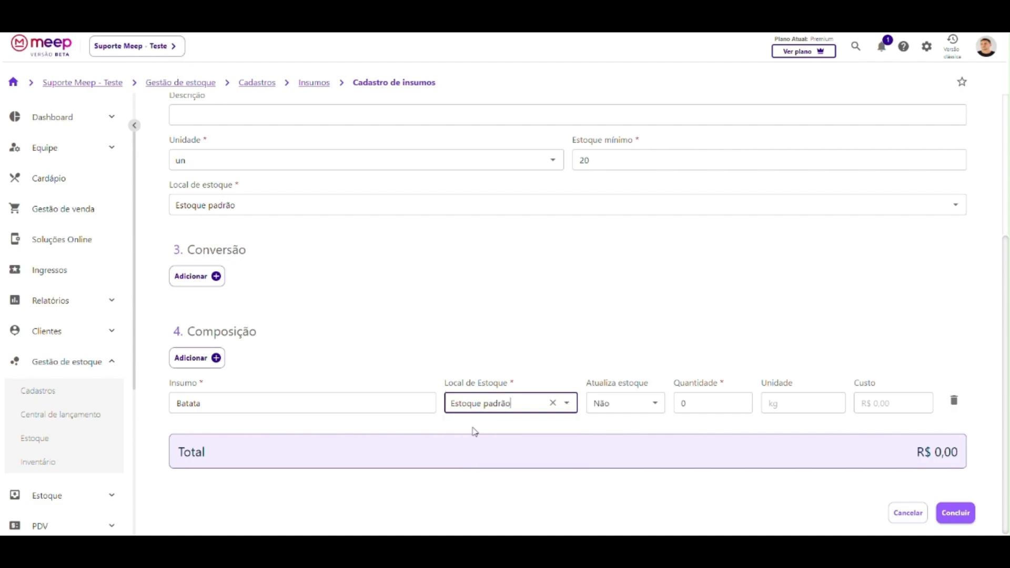
pyautogui.click(611, 409)
pyautogui.click(616, 392)
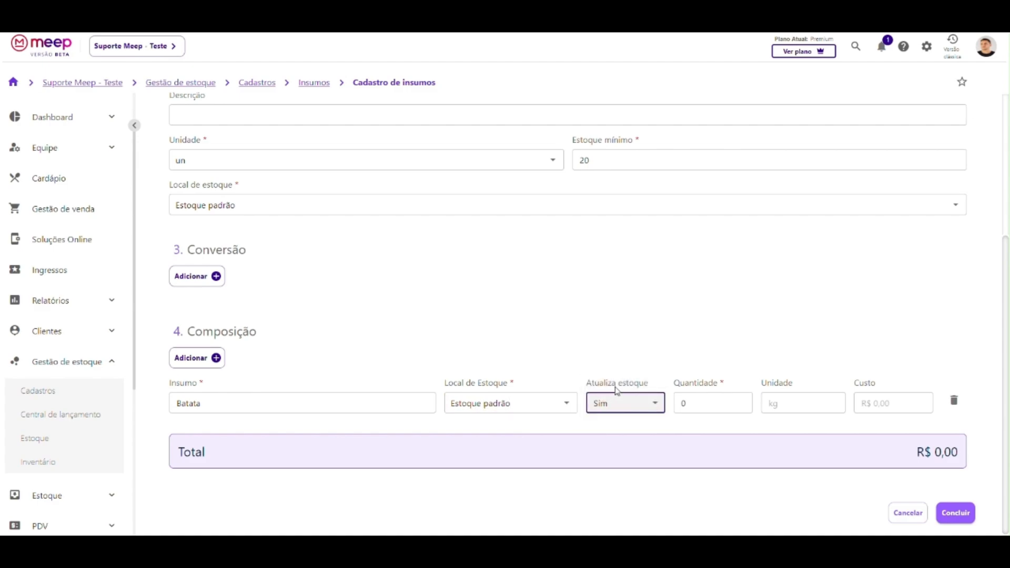
pyautogui.click(709, 398)
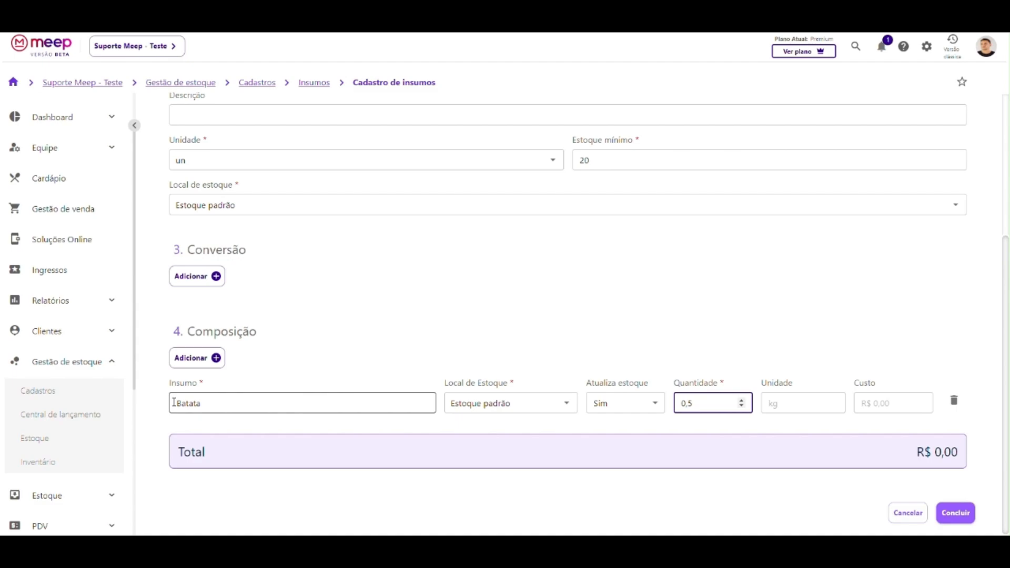
pyautogui.doubleClick(776, 404)
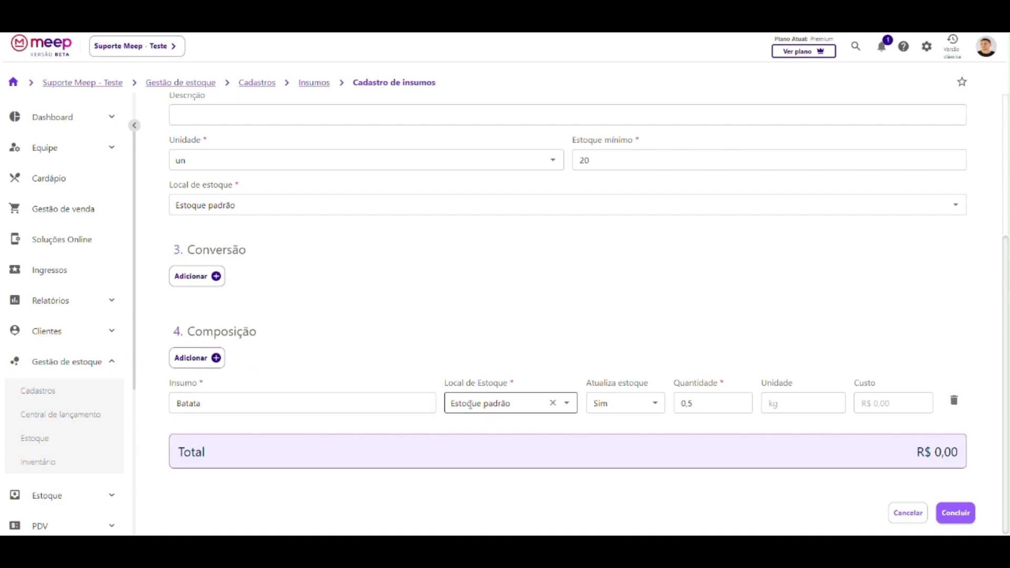
pyautogui.scroll(4, 349, 352)
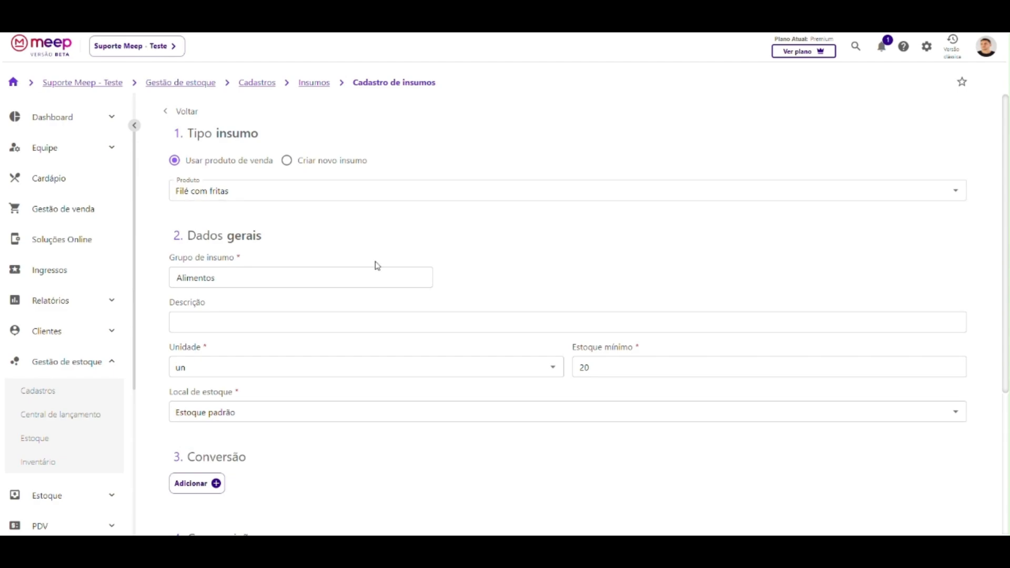
pyautogui.scroll(-4, 374, 266)
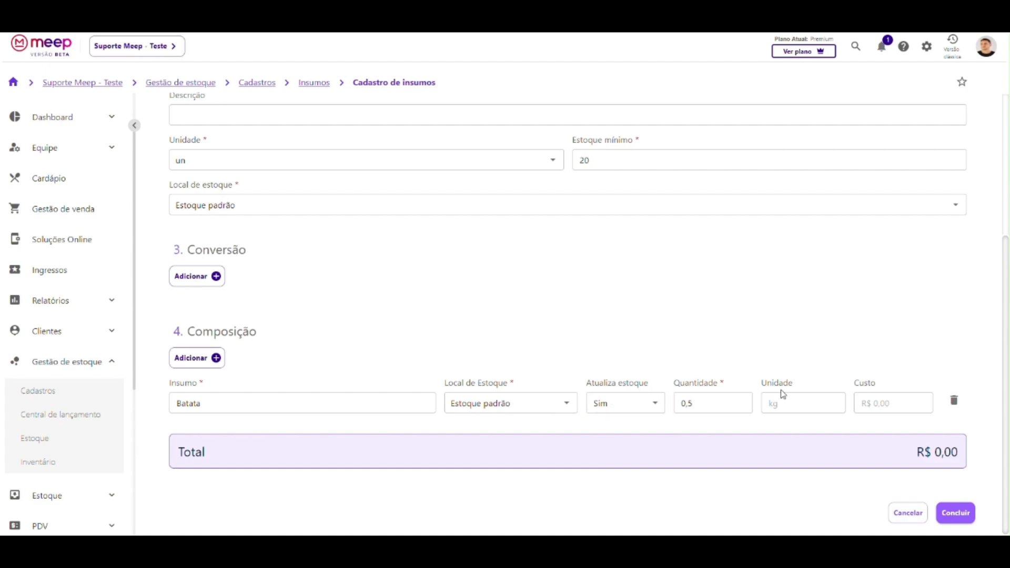
pyautogui.scroll(4, 420, 365)
pyautogui.scroll(-4, 329, 301)
pyautogui.moveTo(855, 384); pyautogui.dragTo(892, 406)
pyautogui.click(871, 404)
pyautogui.click(886, 409)
pyautogui.moveTo(862, 404); pyautogui.dragTo(900, 410)
pyautogui.press('BackSpace')
# Add a Contra filé row taken from Estoque padrão with Atualiza estoque Sim, quantity 0,5.
pyautogui.click(193, 363)
pyautogui.scroll(-1, 338, 342)
pyautogui.click(227, 407)
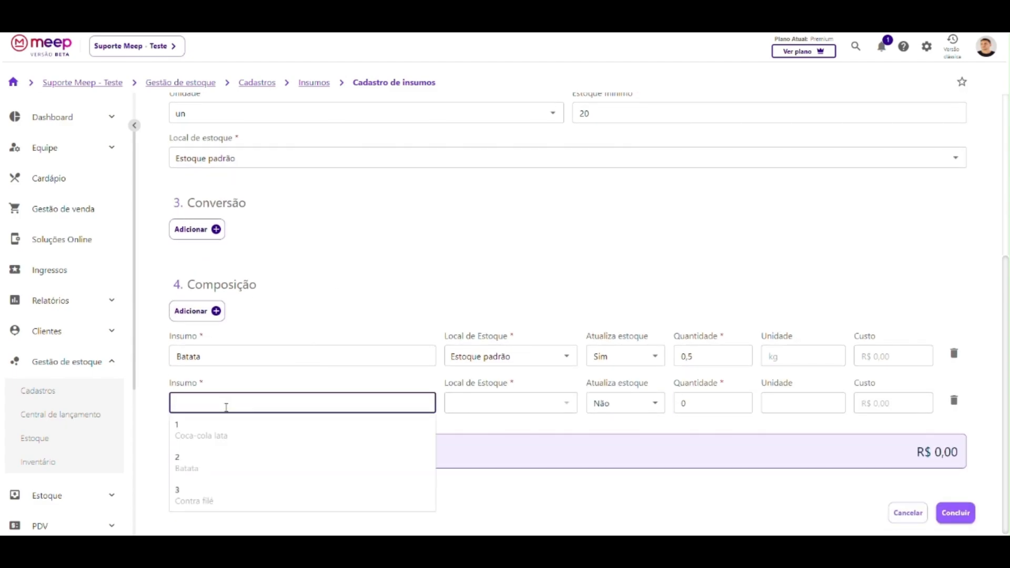
pyautogui.click(203, 500)
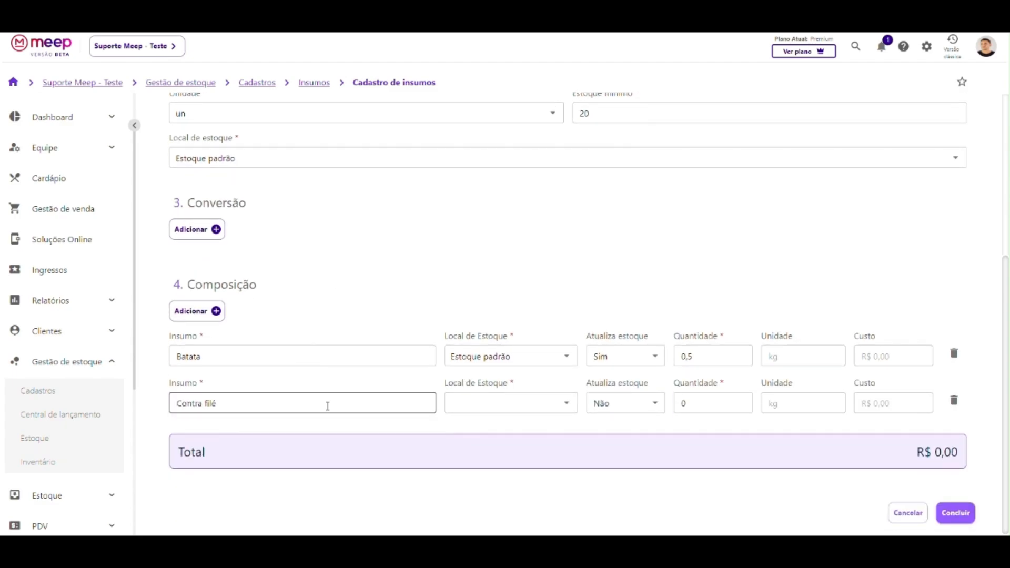
pyautogui.click(463, 410)
pyautogui.click(456, 468)
pyautogui.click(605, 412)
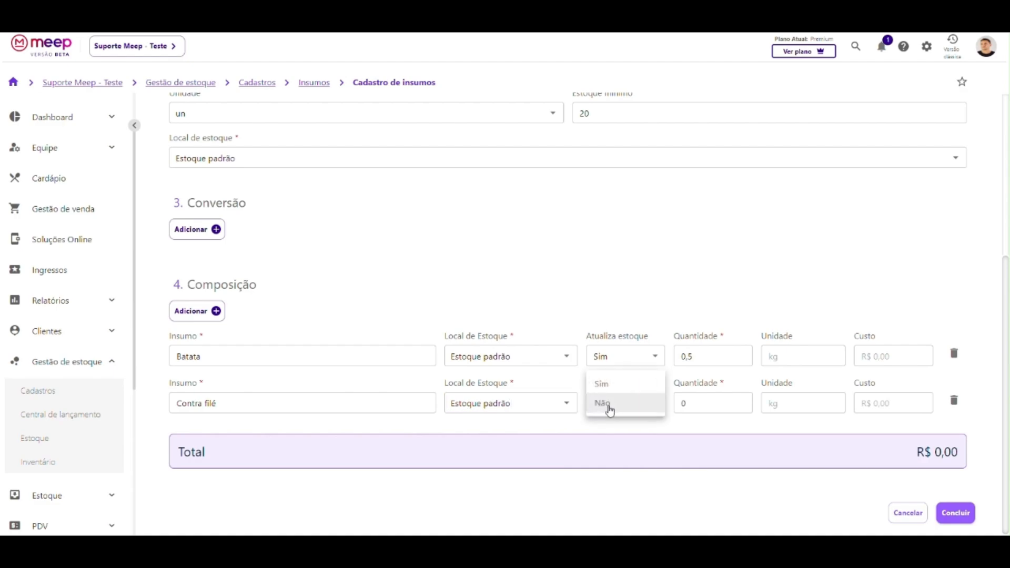
pyautogui.click(603, 384)
pyautogui.click(693, 403)
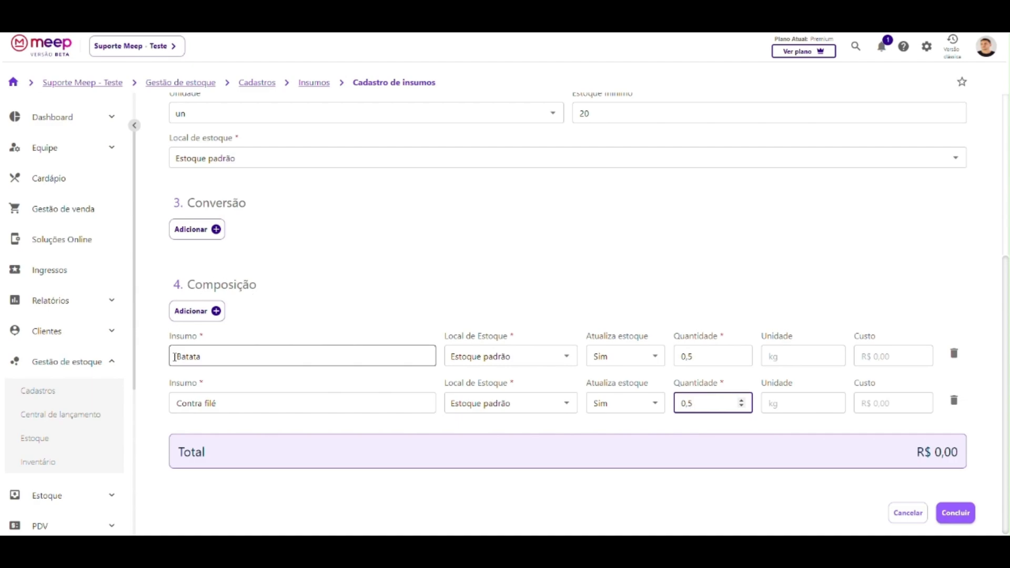
# Save the new Filé com fritas insumo with Concluir.
pyautogui.scroll(5, 185, 352)
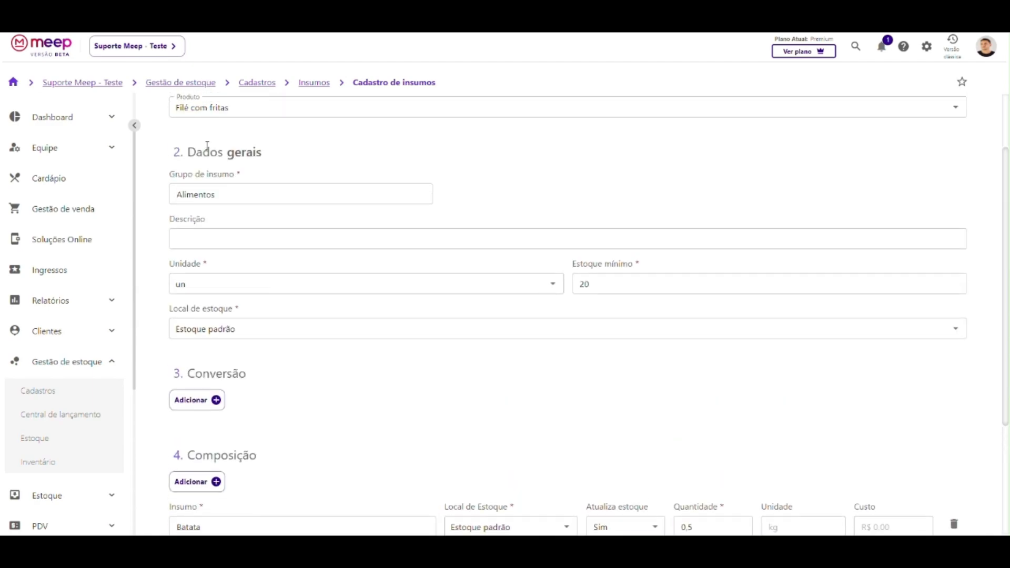
pyautogui.scroll(-5, 189, 260)
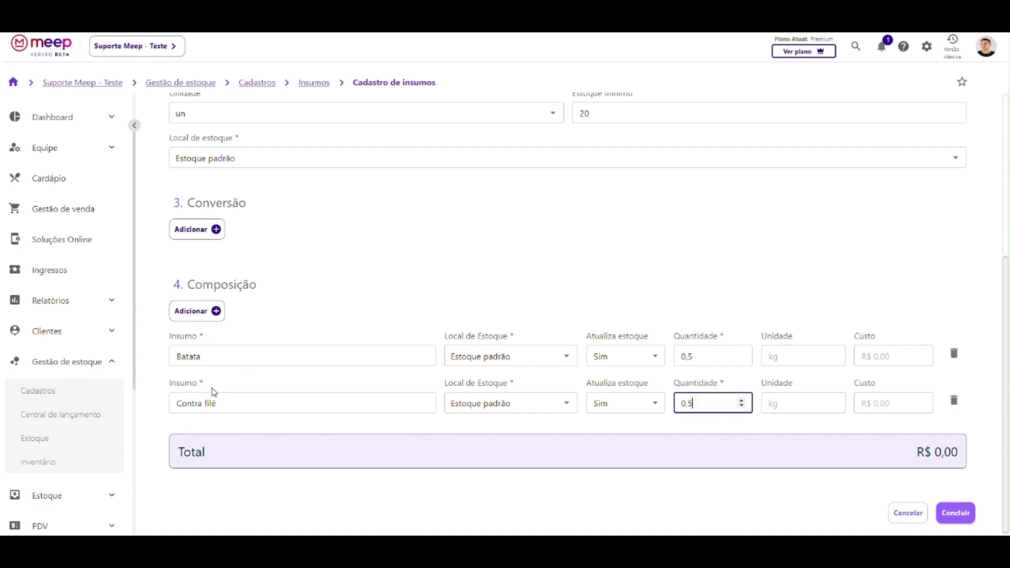
pyautogui.scroll(5, 204, 395)
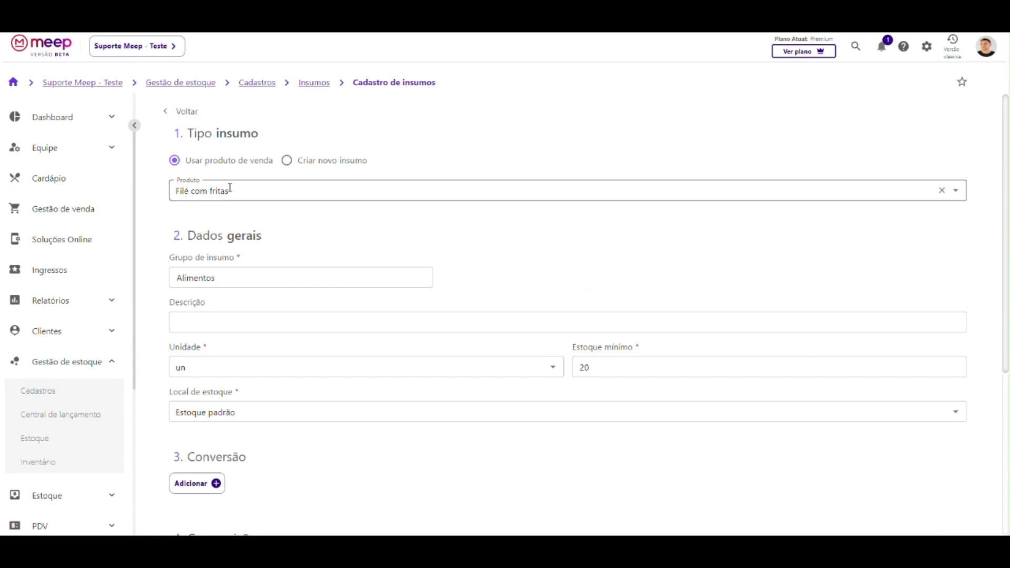
pyautogui.scroll(-5, 230, 188)
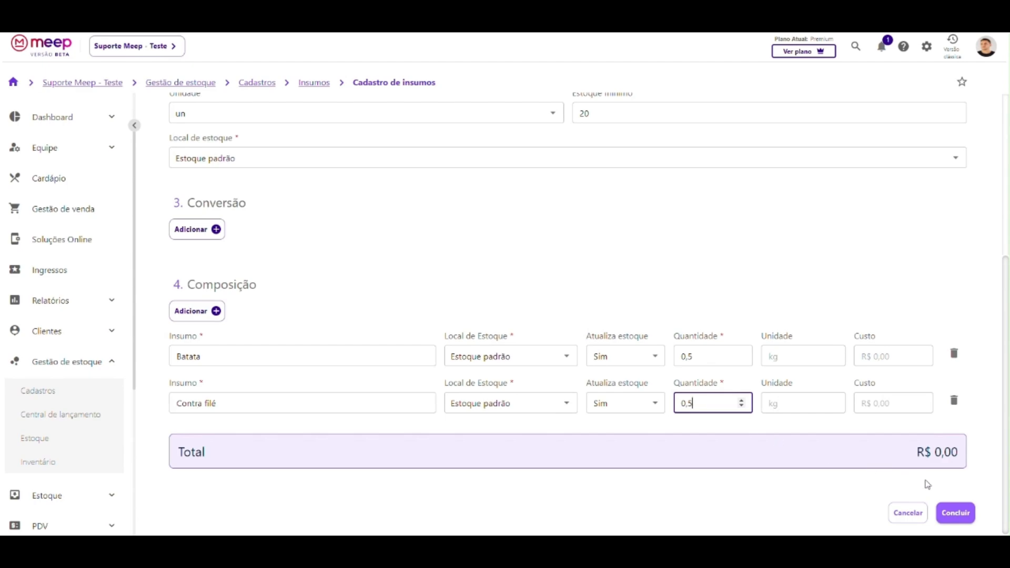
pyautogui.click(957, 516)
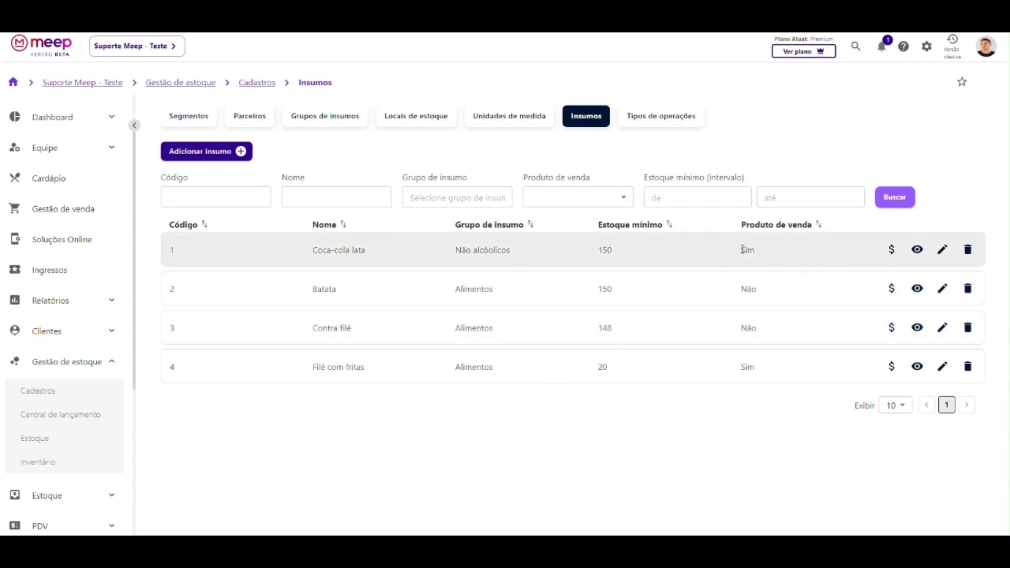
# Highlight the Produto de venda flags: Sim for Coca-cola lata and Filé com fritas, Não otherwise.
pyautogui.moveTo(742, 249); pyautogui.dragTo(761, 252)
pyautogui.moveTo(742, 367); pyautogui.dragTo(766, 372)
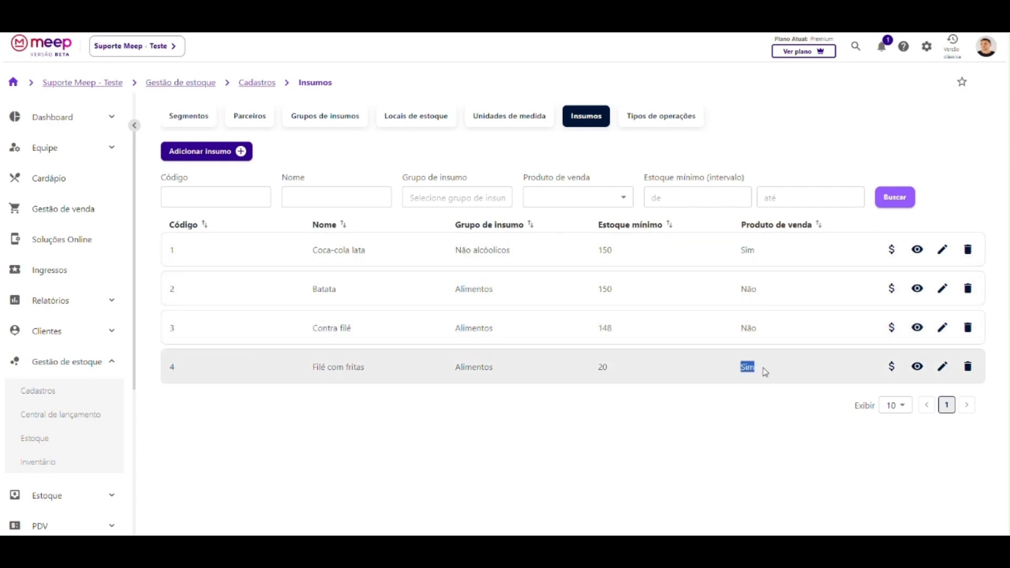
pyautogui.moveTo(742, 289); pyautogui.dragTo(760, 291)
pyautogui.moveTo(742, 329); pyautogui.dragTo(765, 334)
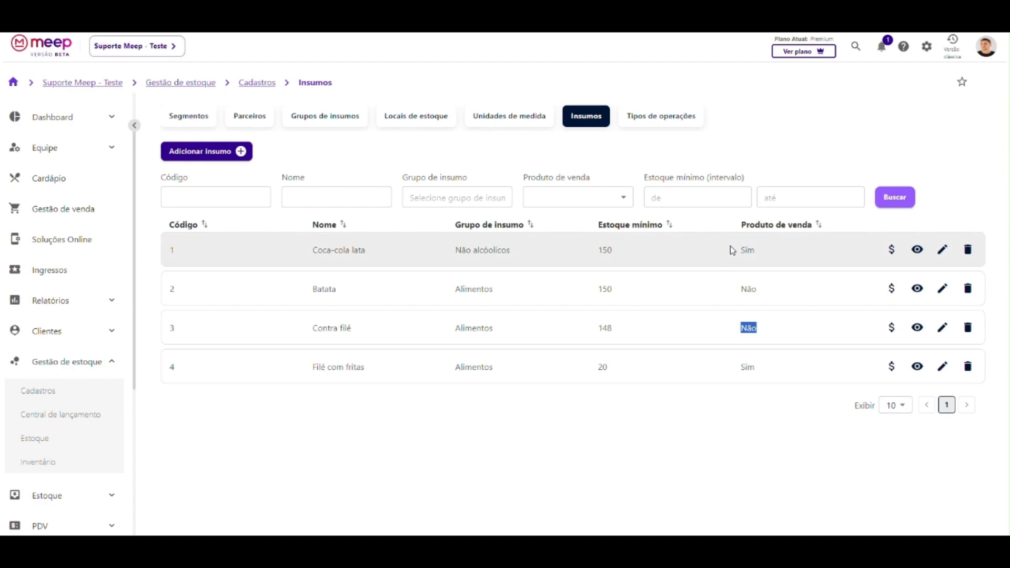
pyautogui.moveTo(738, 250); pyautogui.dragTo(757, 252)
pyautogui.click(733, 251)
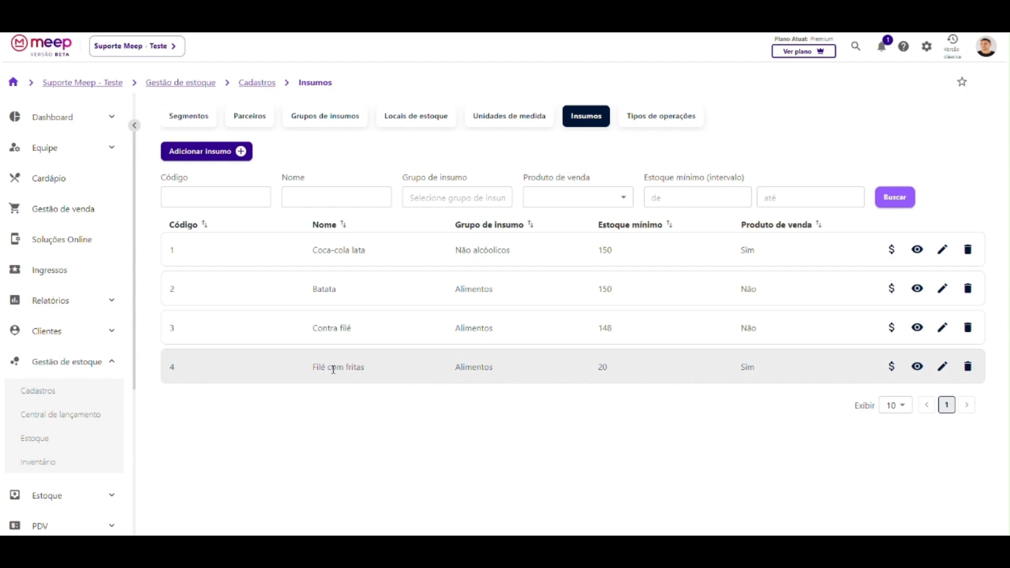
# Highlight the Batata, Contra filé and Filé com fritas names in the Insumos list.
pyautogui.moveTo(333, 370); pyautogui.dragTo(392, 372)
pyautogui.click(396, 372)
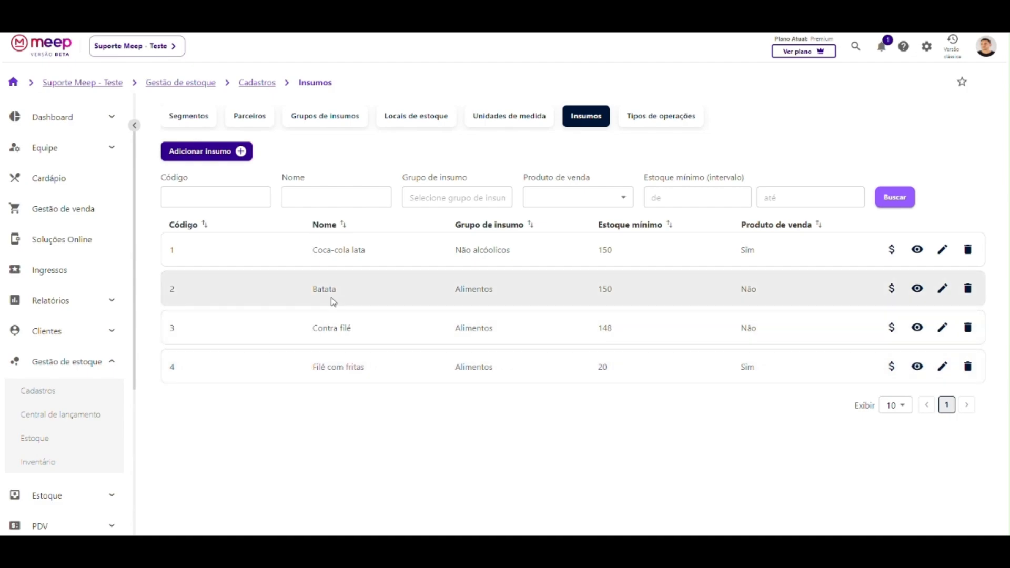
pyautogui.doubleClick(332, 290)
pyautogui.moveTo(312, 327); pyautogui.dragTo(352, 332)
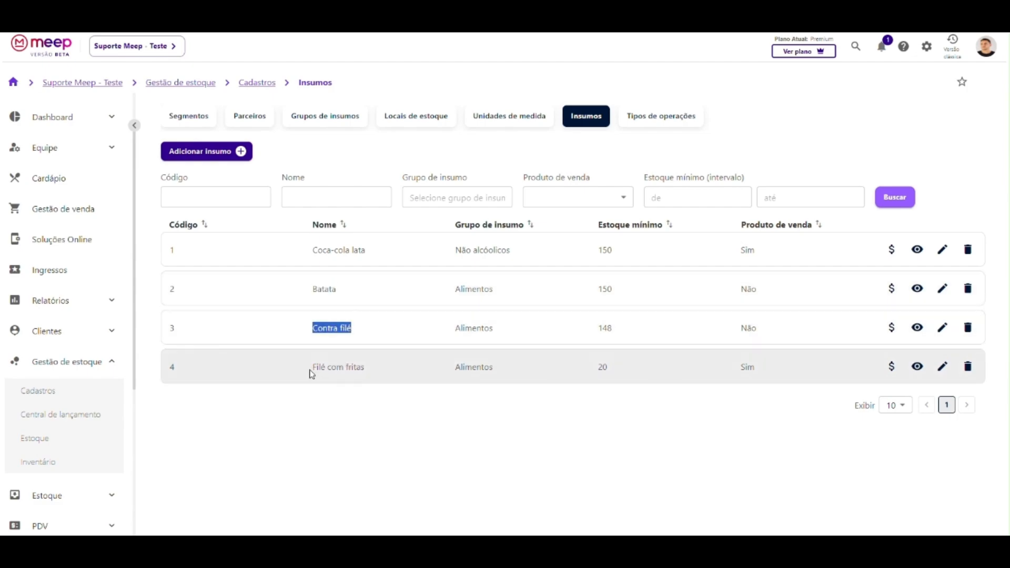
pyautogui.moveTo(311, 368); pyautogui.dragTo(370, 372)
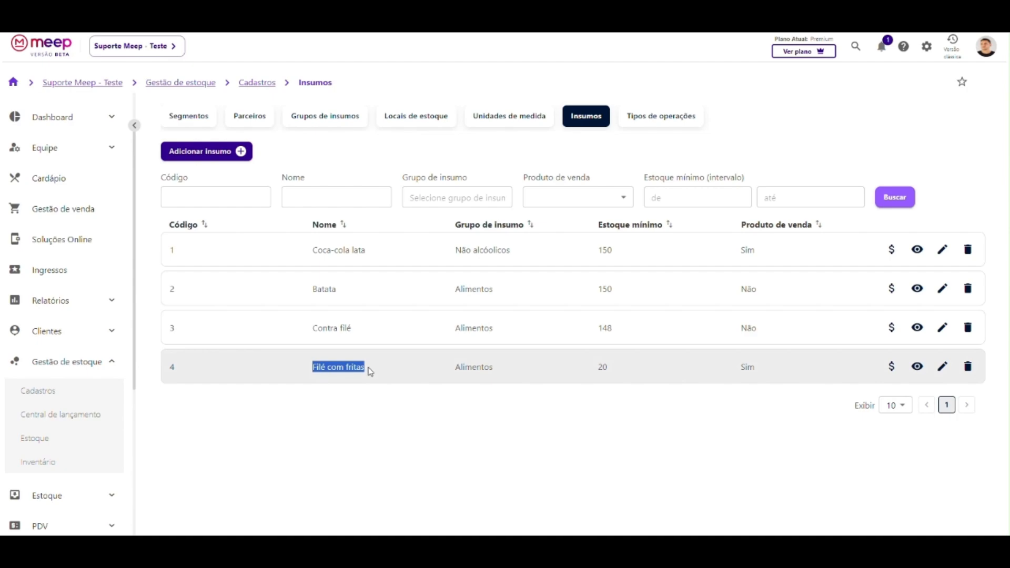
pyautogui.click(370, 371)
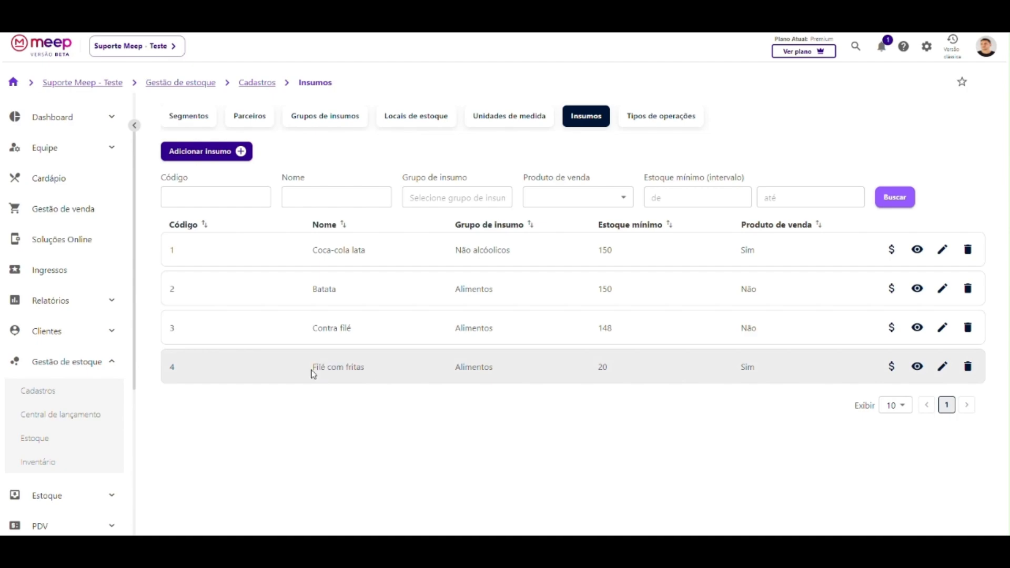